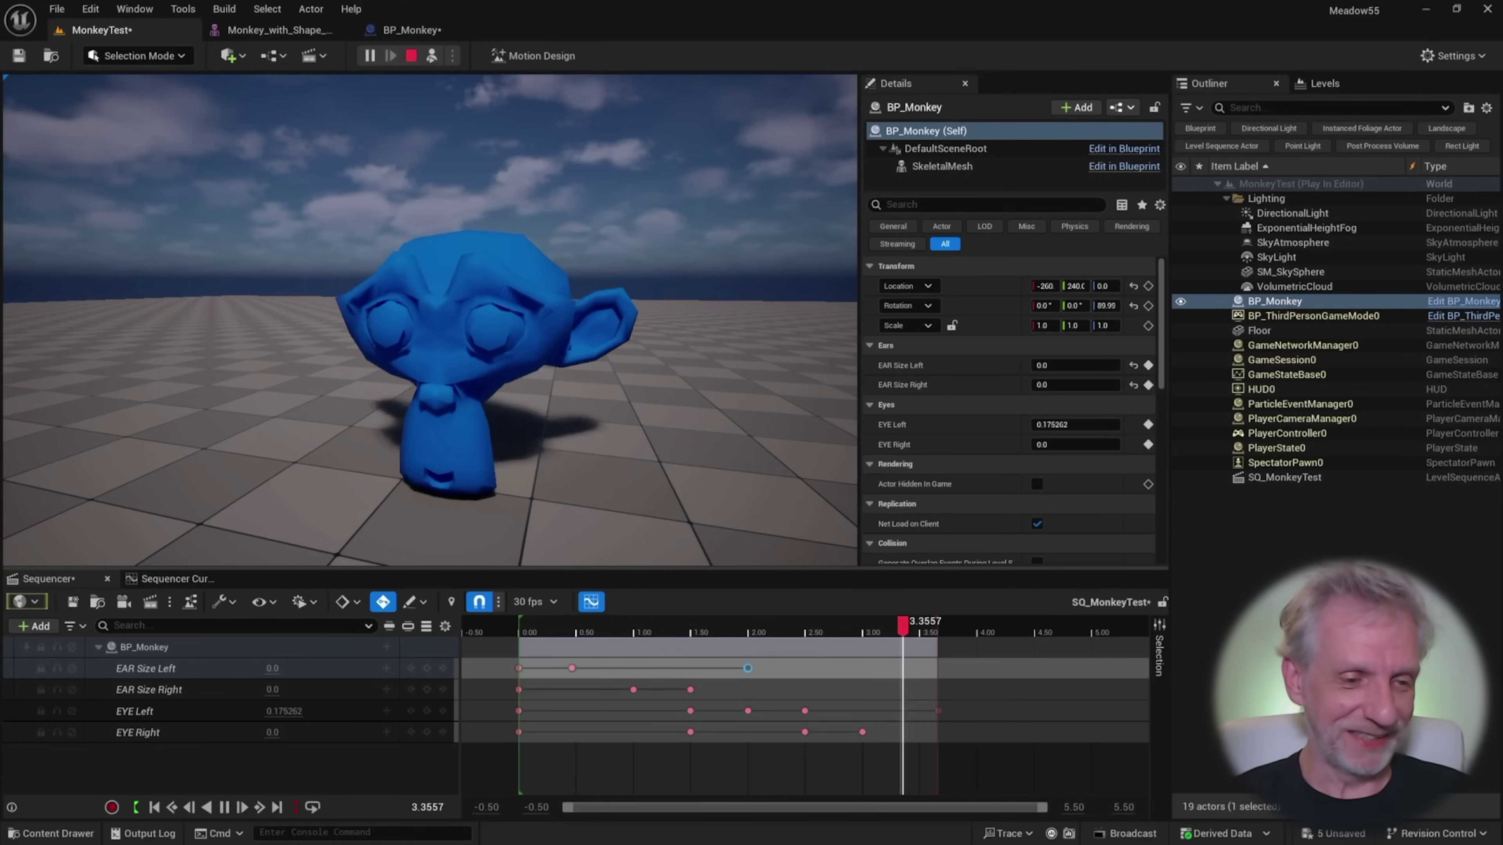
# Step: Pause the playing sequence and scrub the Sequencer playhead back to about 0.3333
pyautogui.click(223, 805)
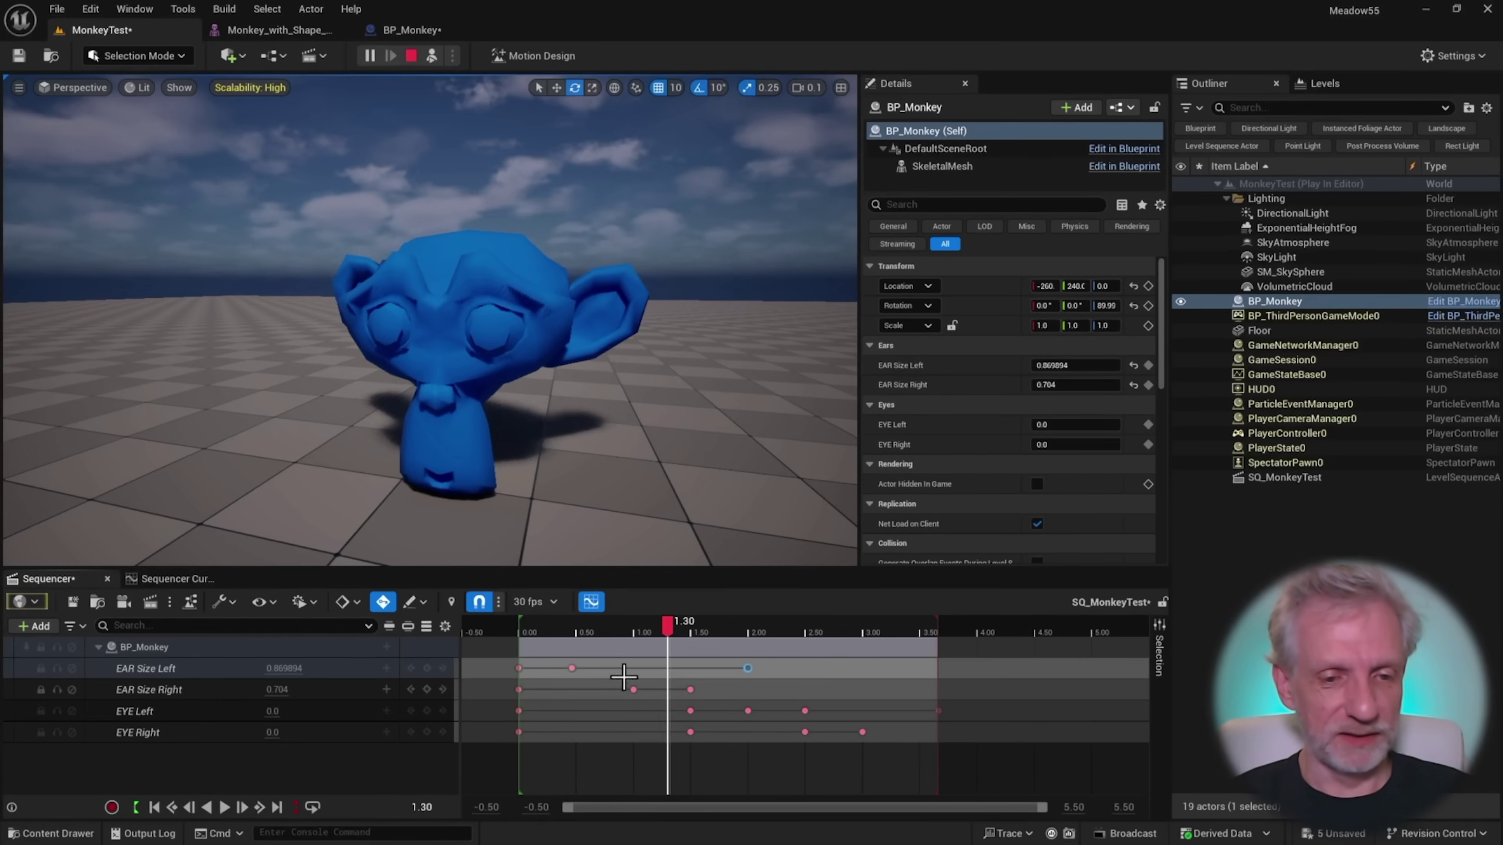
pyautogui.moveTo(673, 622); pyautogui.dragTo(802, 633)
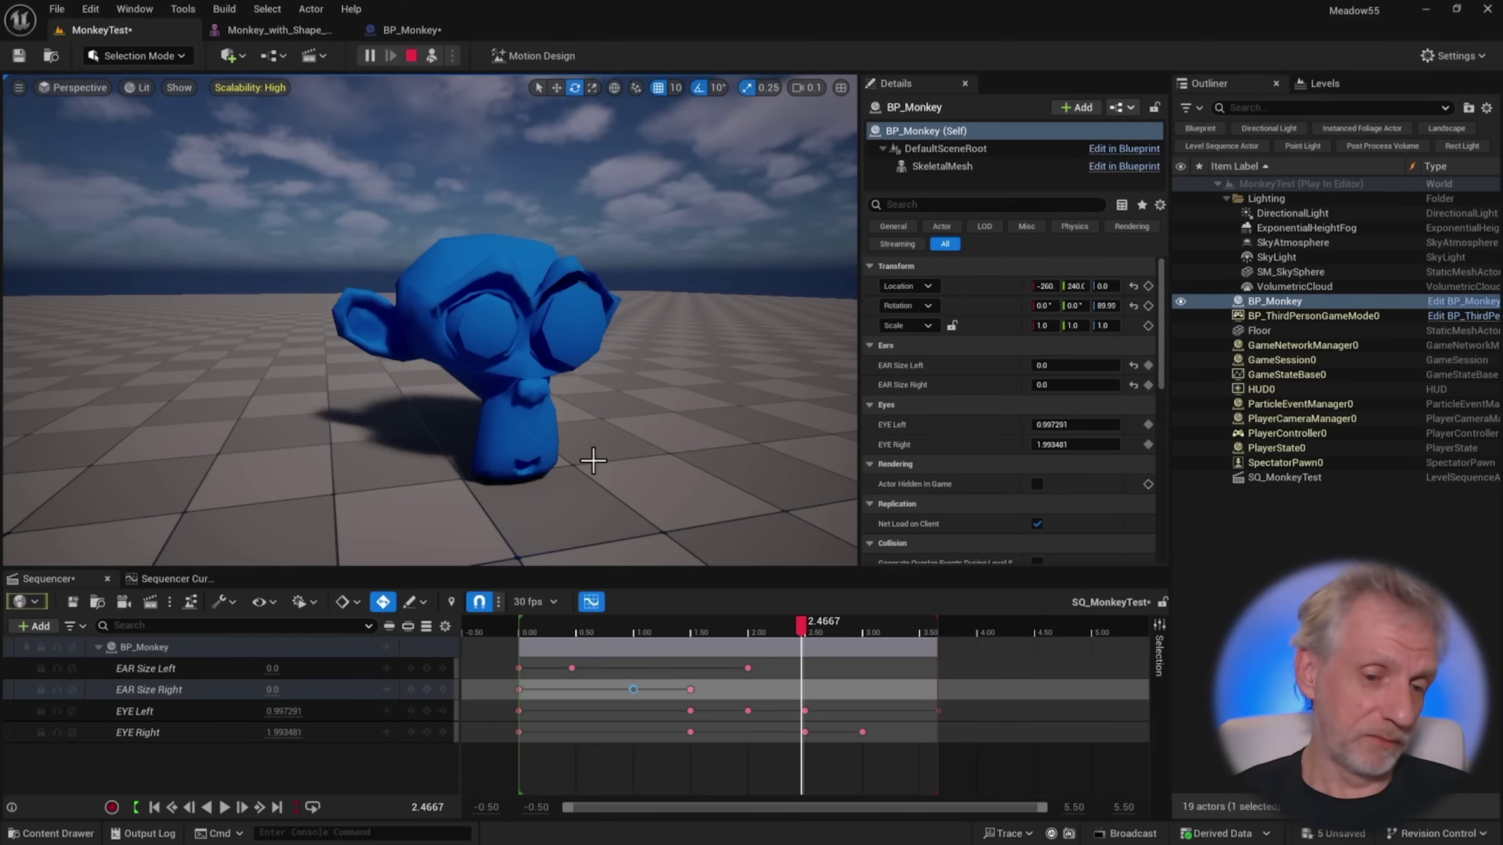
# Step: Scrub the playhead through the eye and ear morphs, from 0.4333 up to 0.9667
pyautogui.keyDown('alt'); pyautogui.moveTo(686, 450); pyautogui.dragTo(597, 460); pyautogui.keyUp('alt')
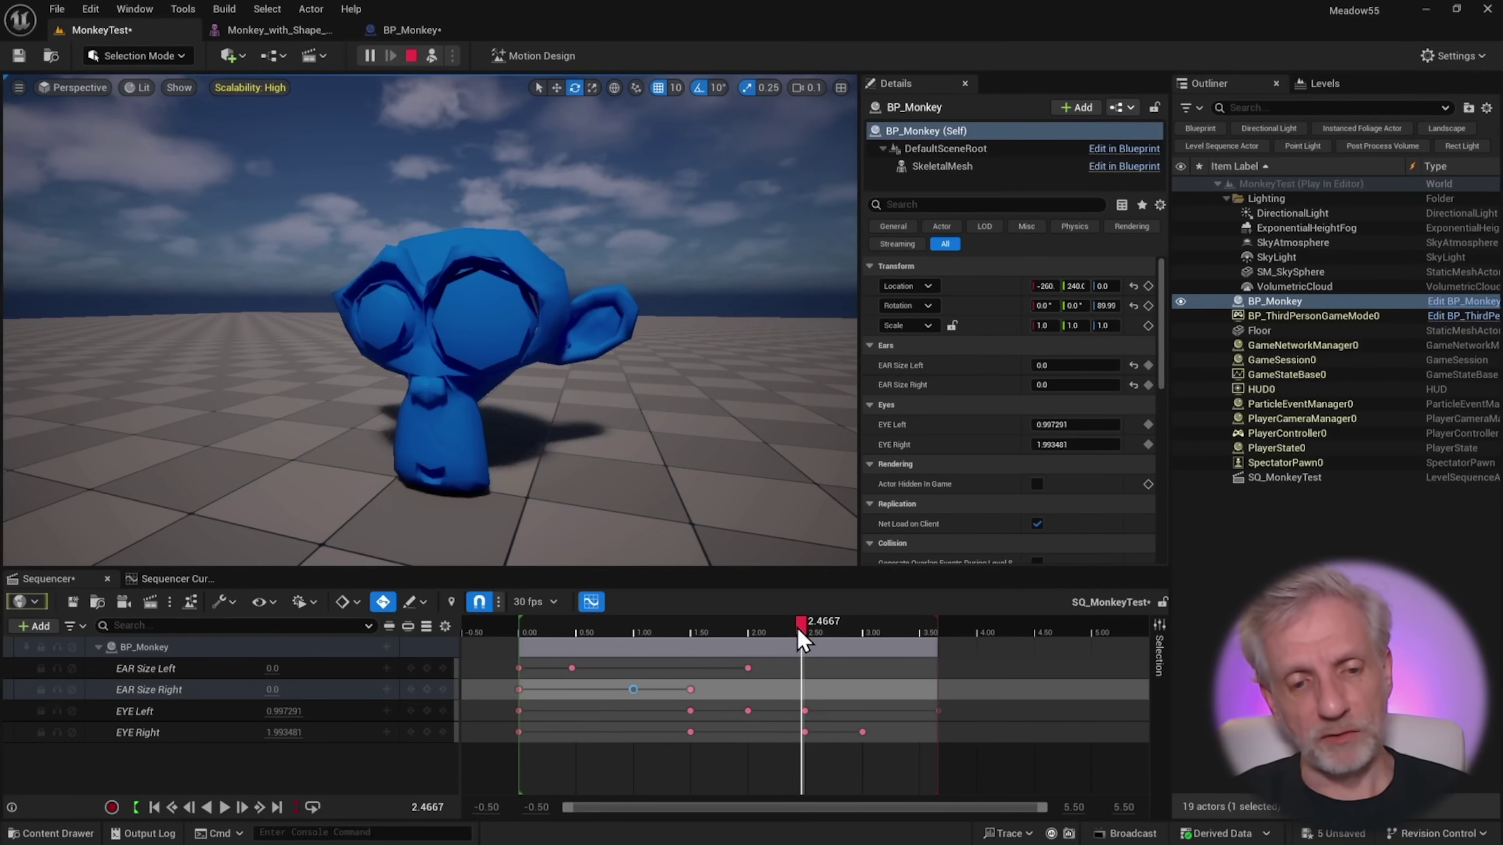
pyautogui.moveTo(802, 640); pyautogui.dragTo(570, 632)
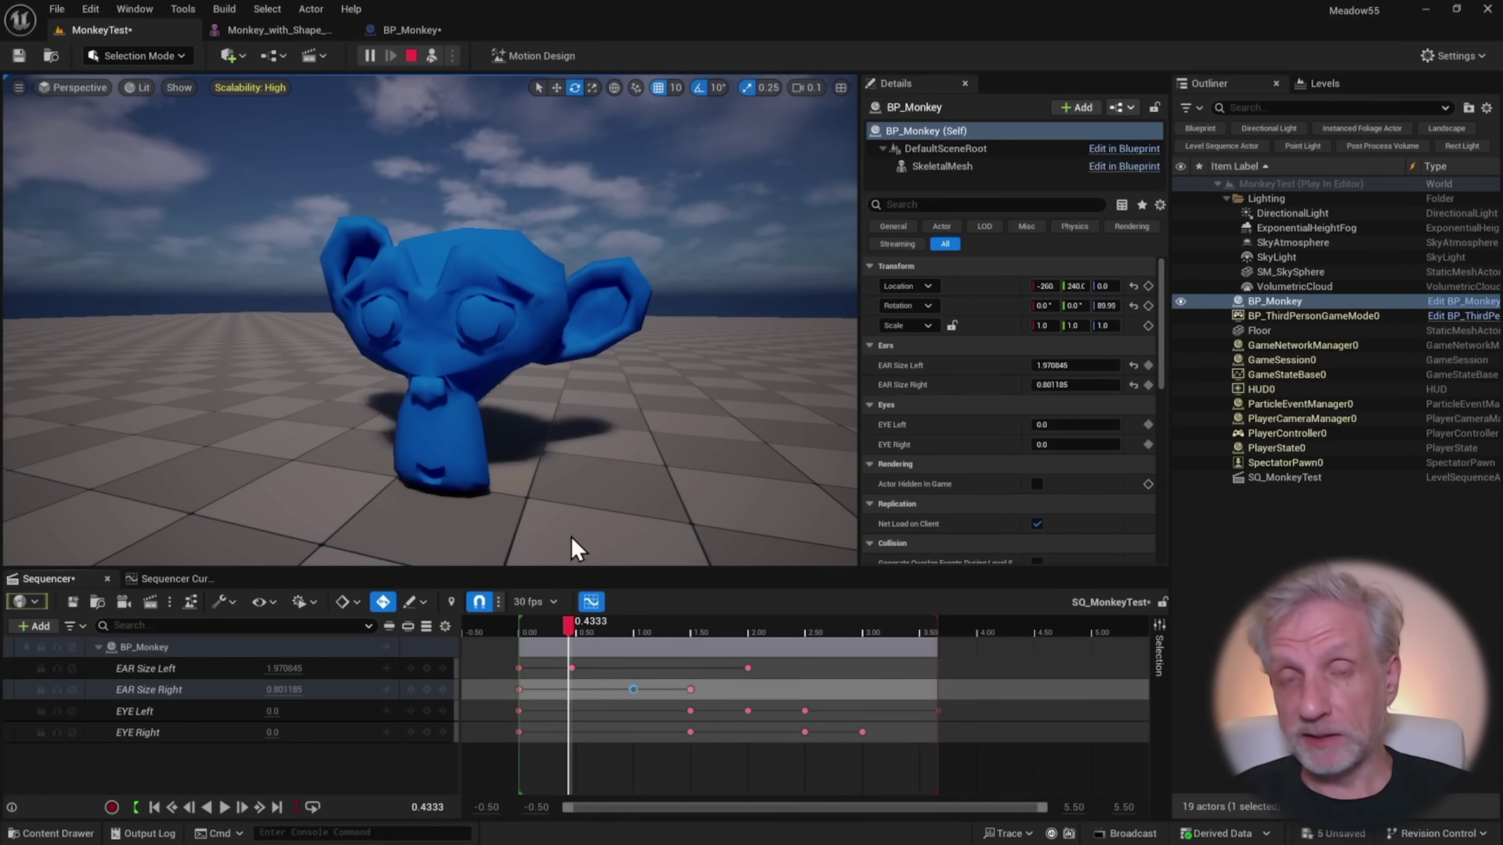
pyautogui.keyDown('alt'); pyautogui.moveTo(524, 457); pyautogui.dragTo(473, 462); pyautogui.keyUp('alt')
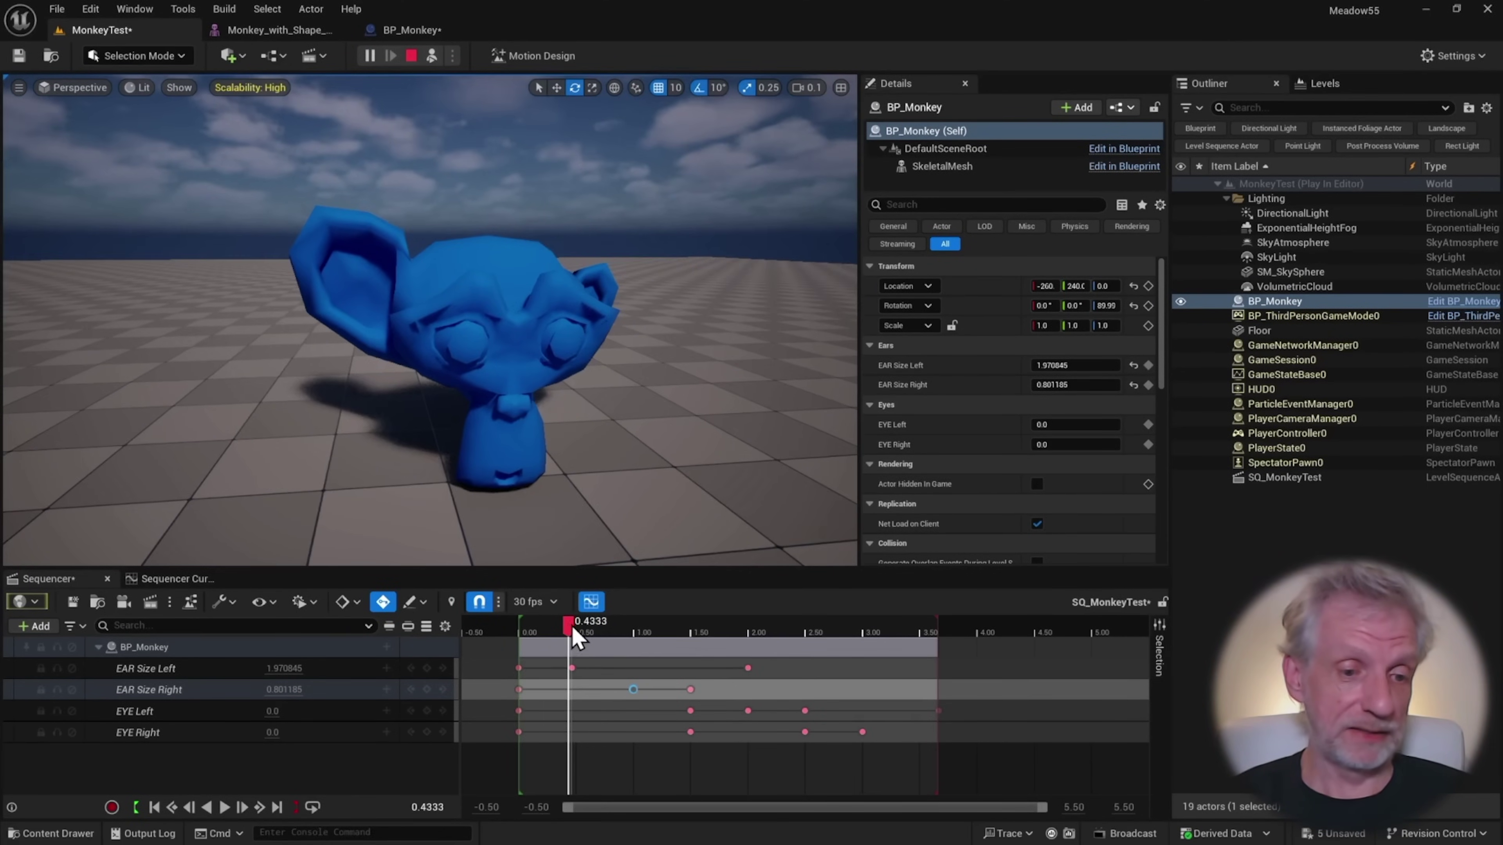
pyautogui.moveTo(573, 636); pyautogui.dragTo(632, 635)
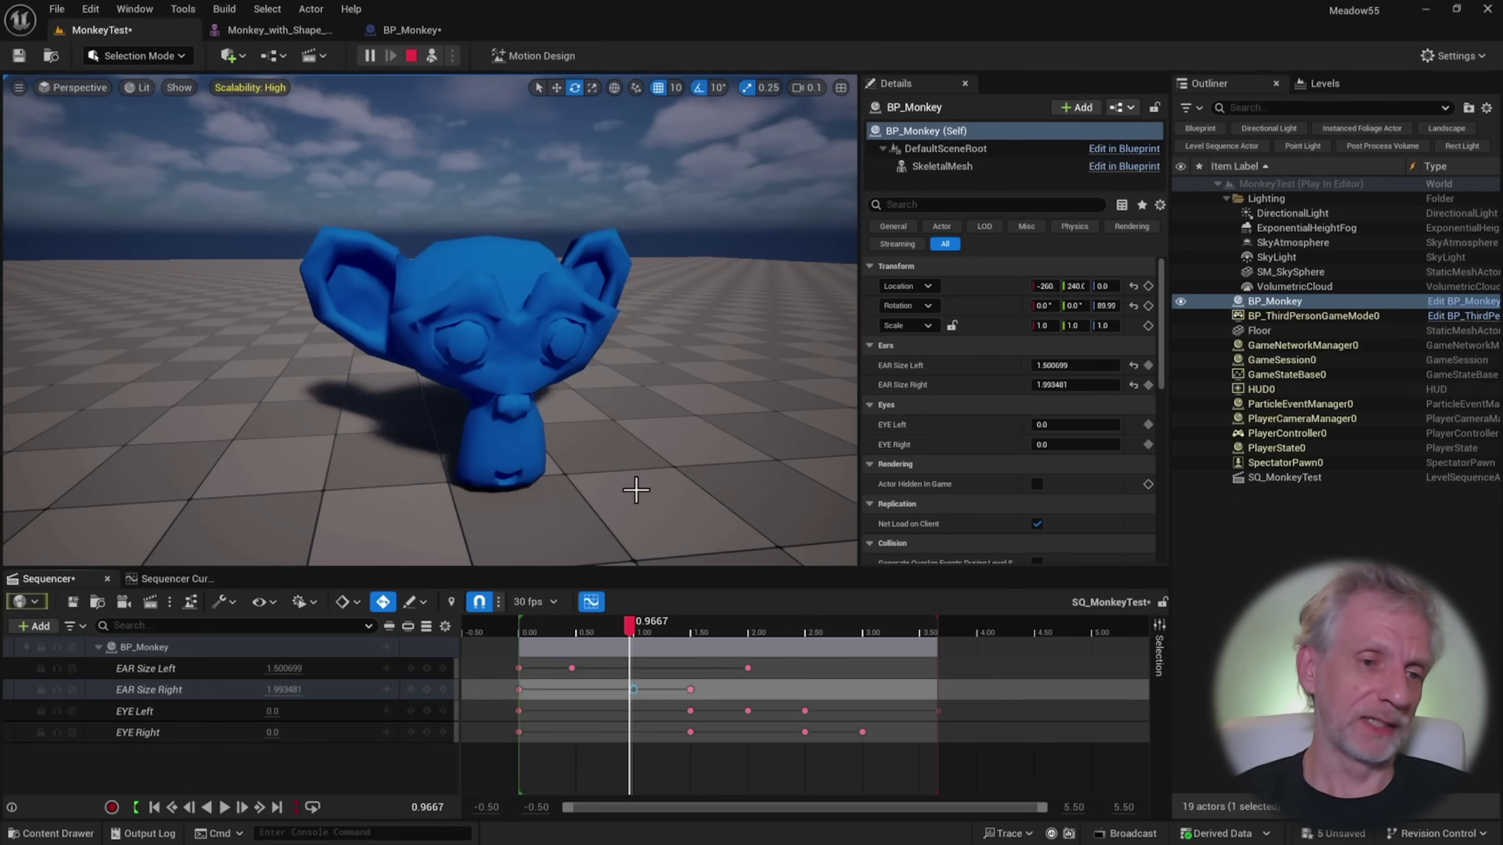
# Step: Return the Sequencer playhead to time 0.00 and view the monkey from the front
pyautogui.keyDown('alt'); pyautogui.moveTo(636, 490); pyautogui.dragTo(621, 491); pyautogui.keyUp('alt')
pyautogui.moveTo(636, 639); pyautogui.dragTo(519, 631)
pyautogui.keyDown('alt'); pyautogui.moveTo(507, 529); pyautogui.dragTo(520, 518); pyautogui.keyUp('alt')
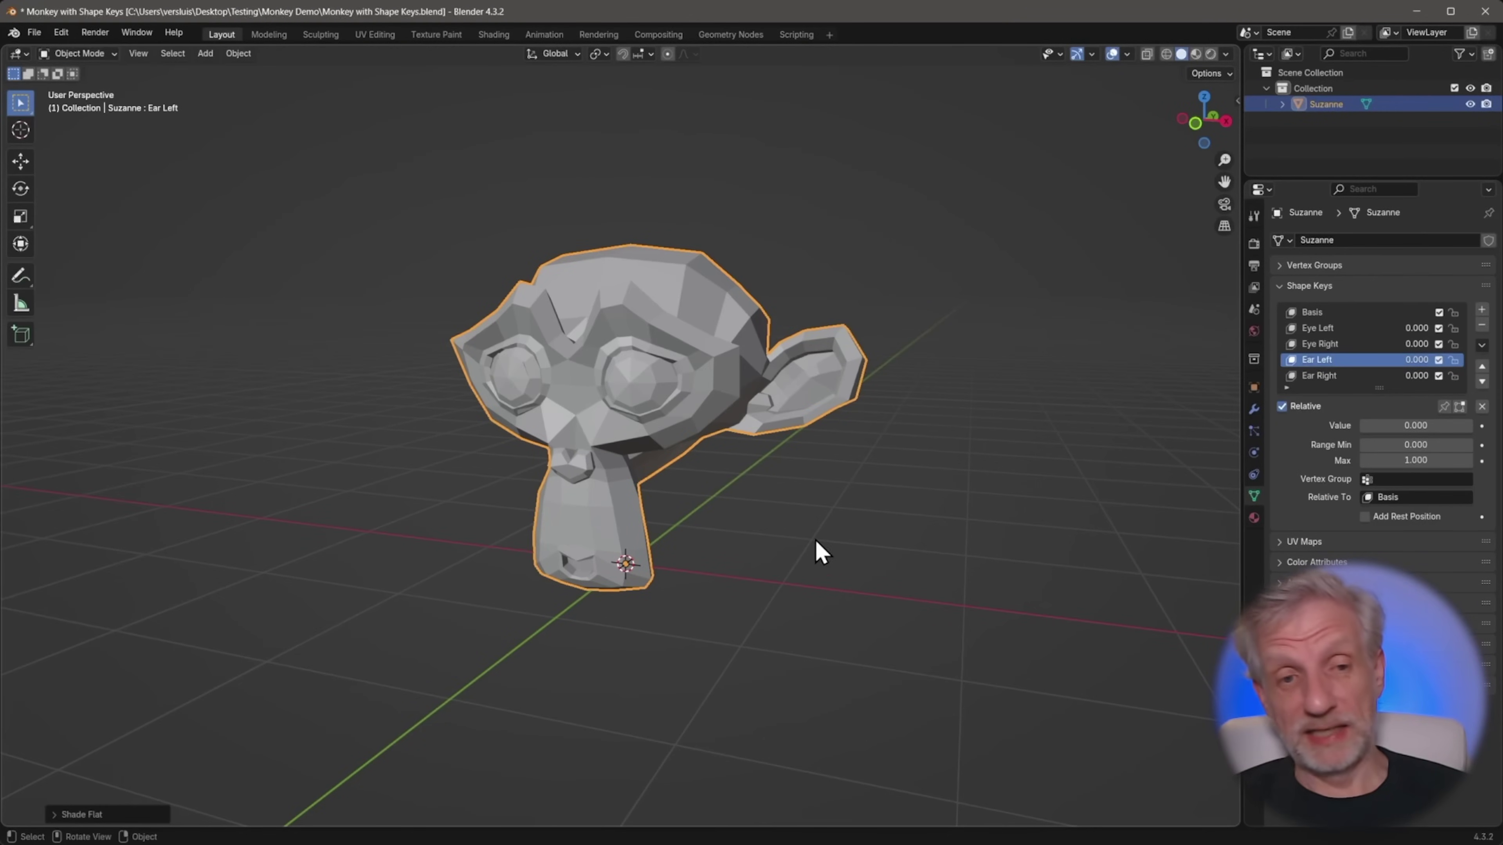
pyautogui.moveTo(711, 547); pyautogui.dragTo(650, 551, button='middle')
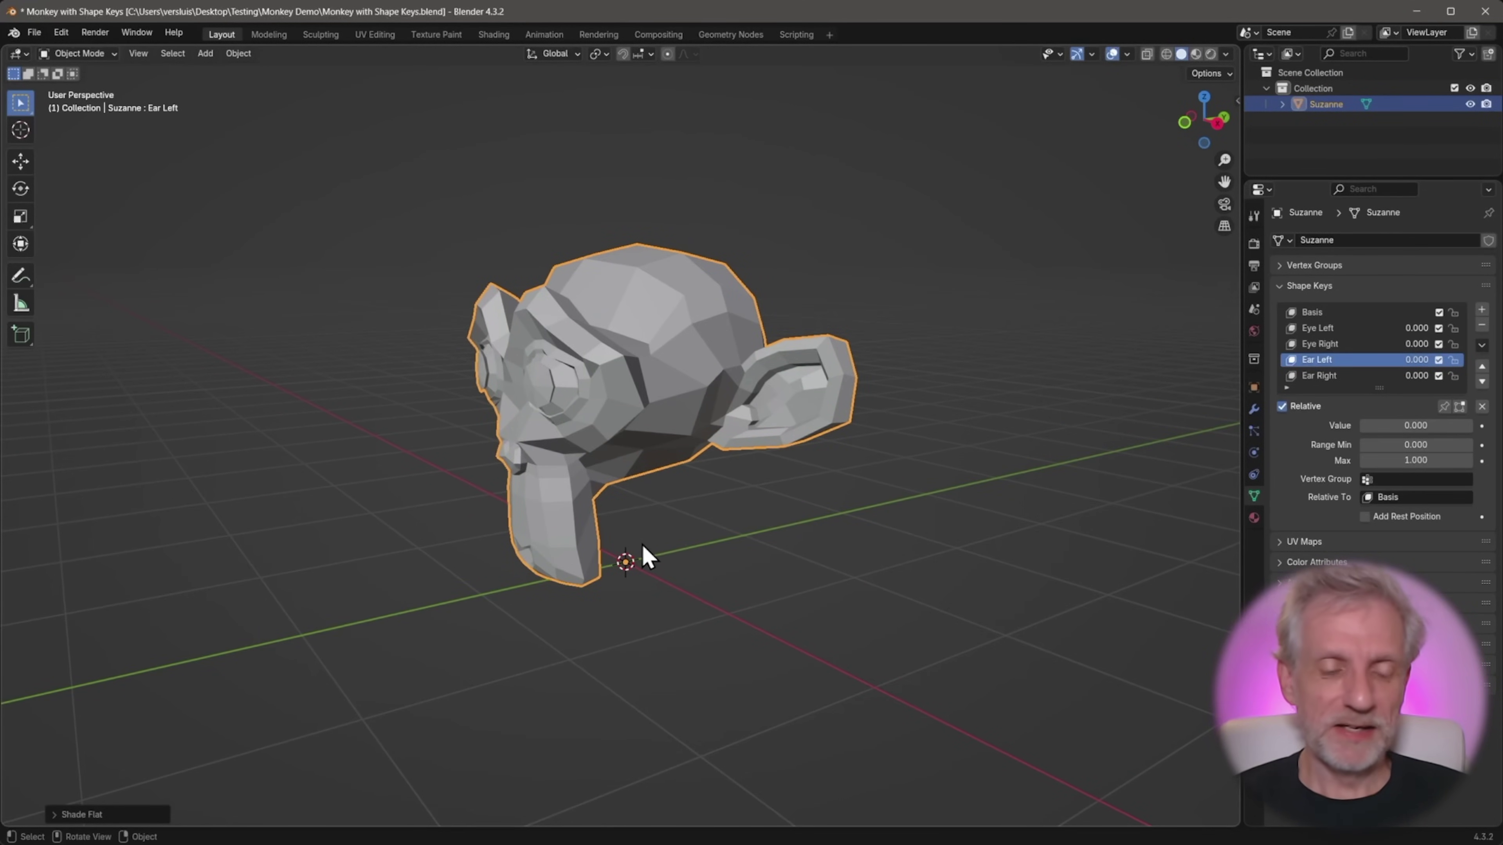
pyautogui.moveTo(666, 552); pyautogui.dragTo(721, 537, button='middle')
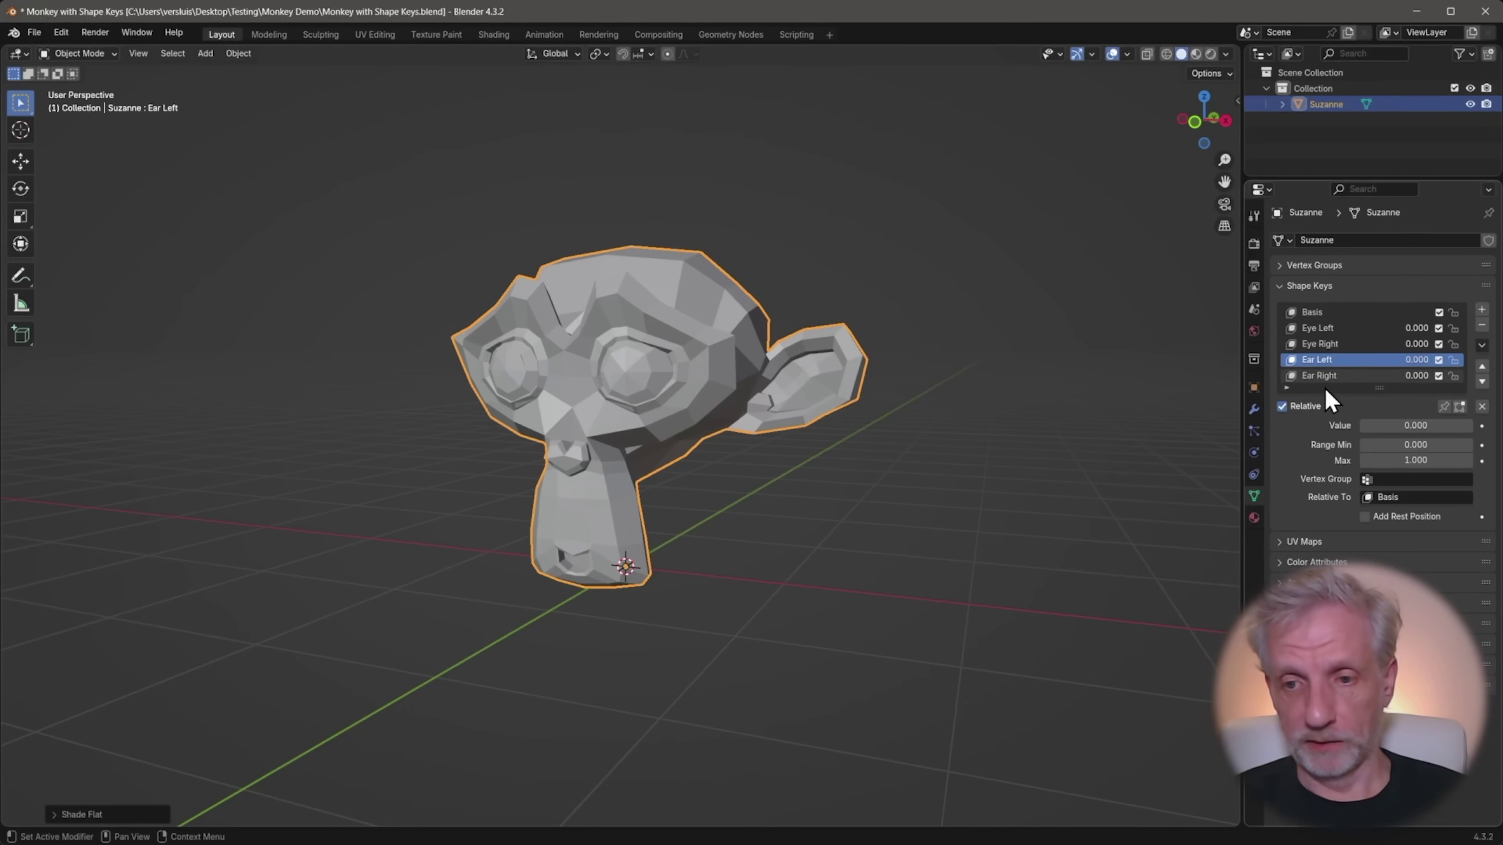
pyautogui.click(1325, 328)
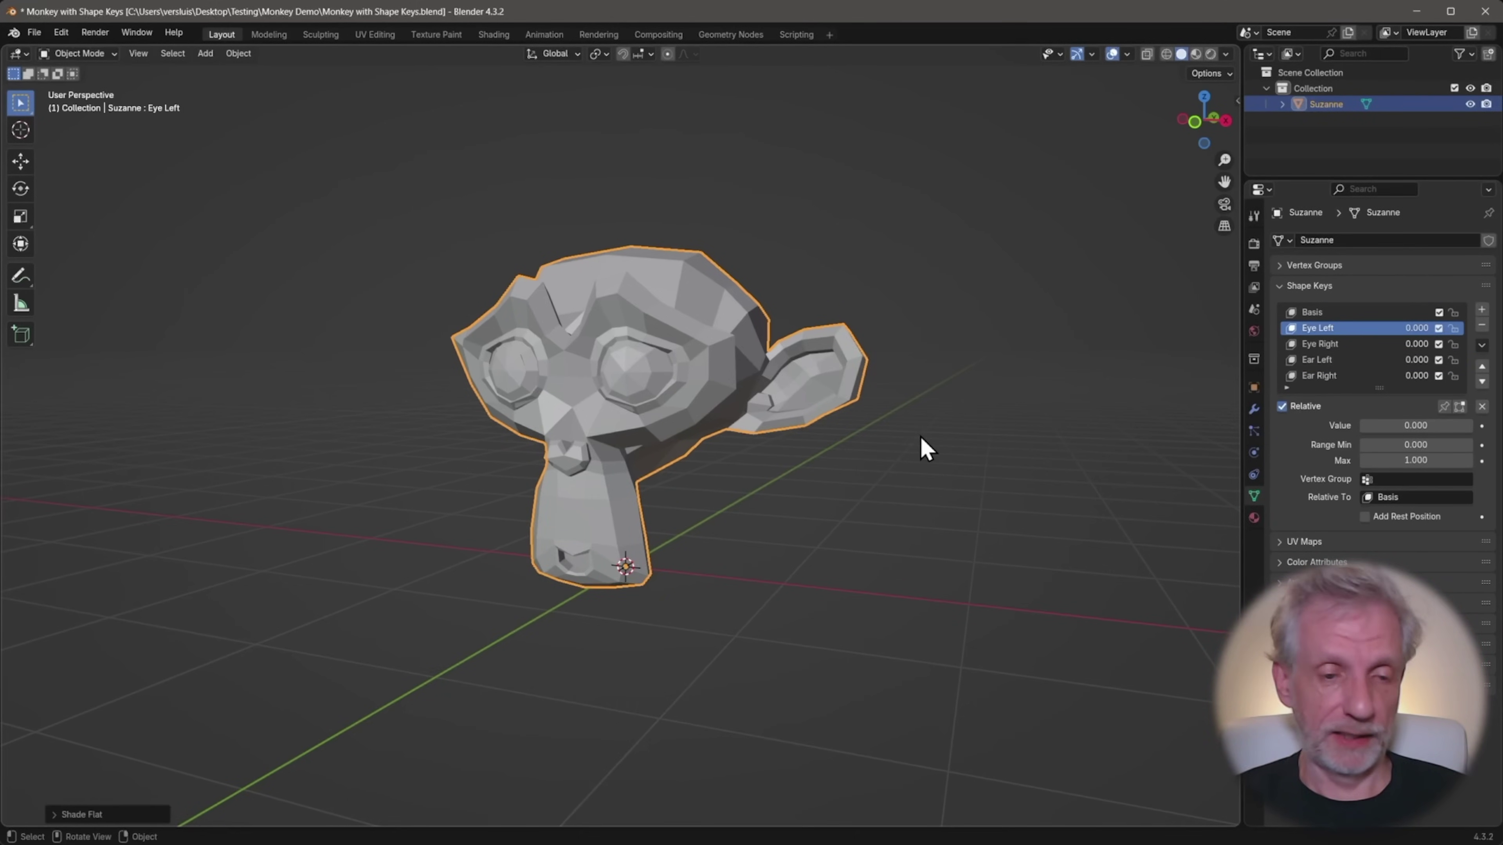
pyautogui.moveTo(922, 447); pyautogui.dragTo(962, 438, button='middle')
pyautogui.moveTo(1392, 425); pyautogui.dragTo(1361, 427)
pyautogui.click(1469, 346)
pyautogui.click(1329, 360)
pyautogui.click(1319, 376)
pyautogui.moveTo(1097, 493); pyautogui.dragTo(961, 467, button='middle')
pyautogui.scroll(-1, 959, 457)
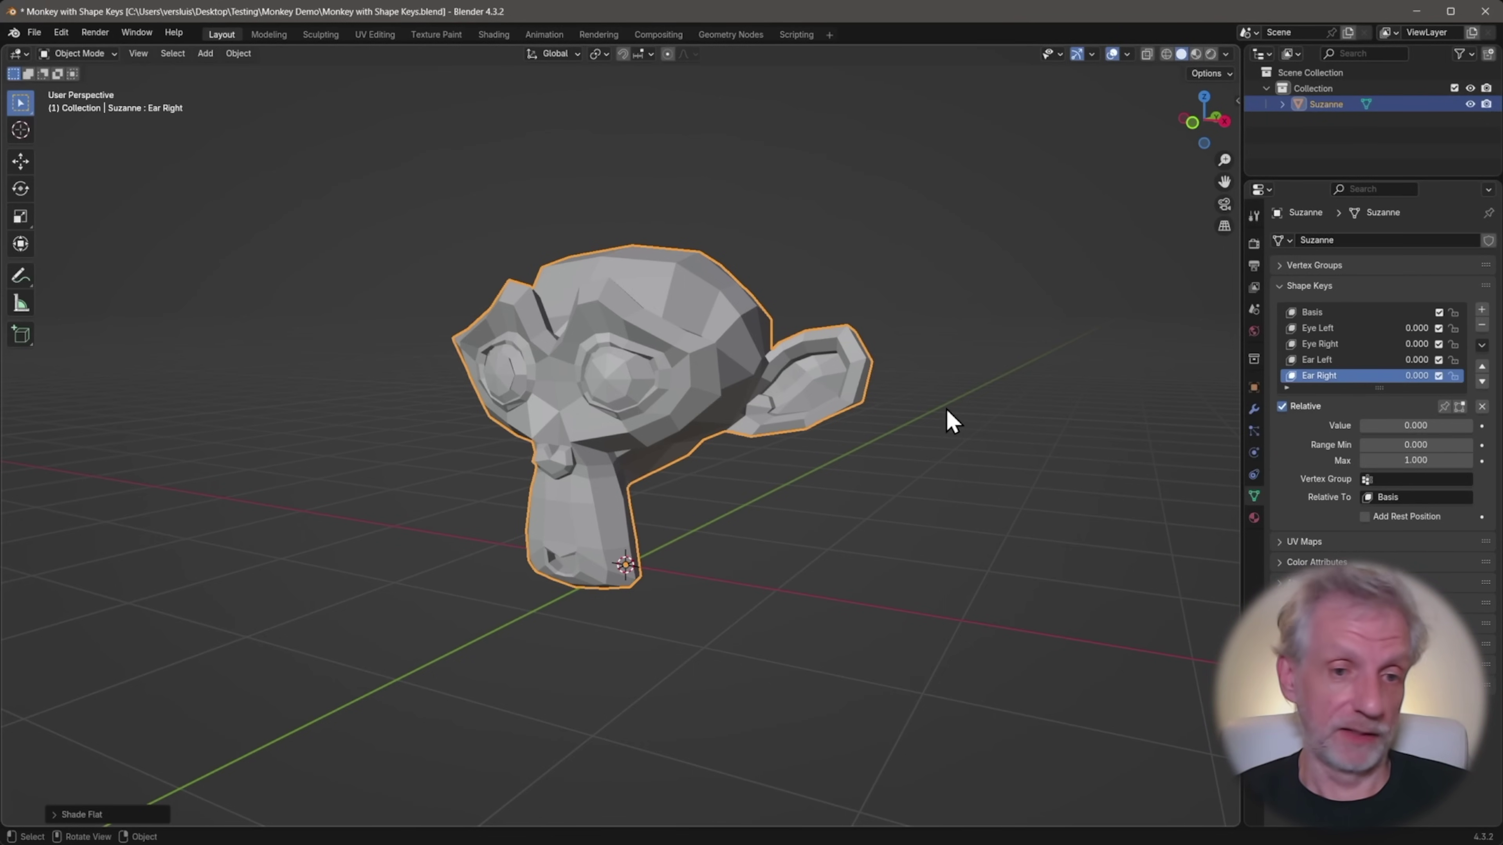
pyautogui.click(1325, 312)
pyautogui.moveTo(728, 462); pyautogui.dragTo(758, 470, button='middle')
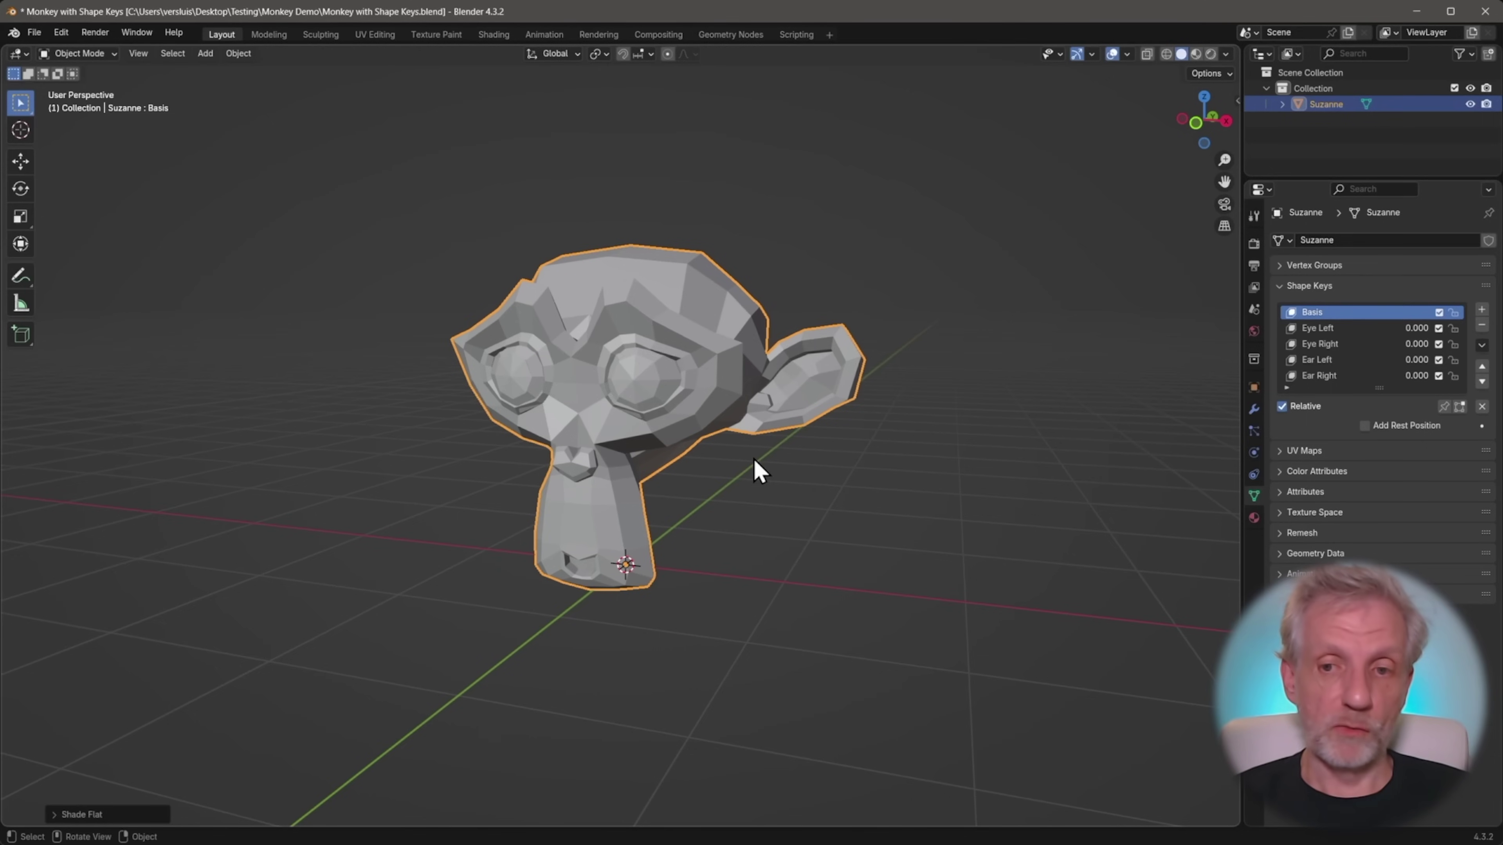
pyautogui.keyDown('shift'); pyautogui.moveTo(1098, 450); pyautogui.dragTo(1117, 450, button='middle'); pyautogui.keyUp('shift')
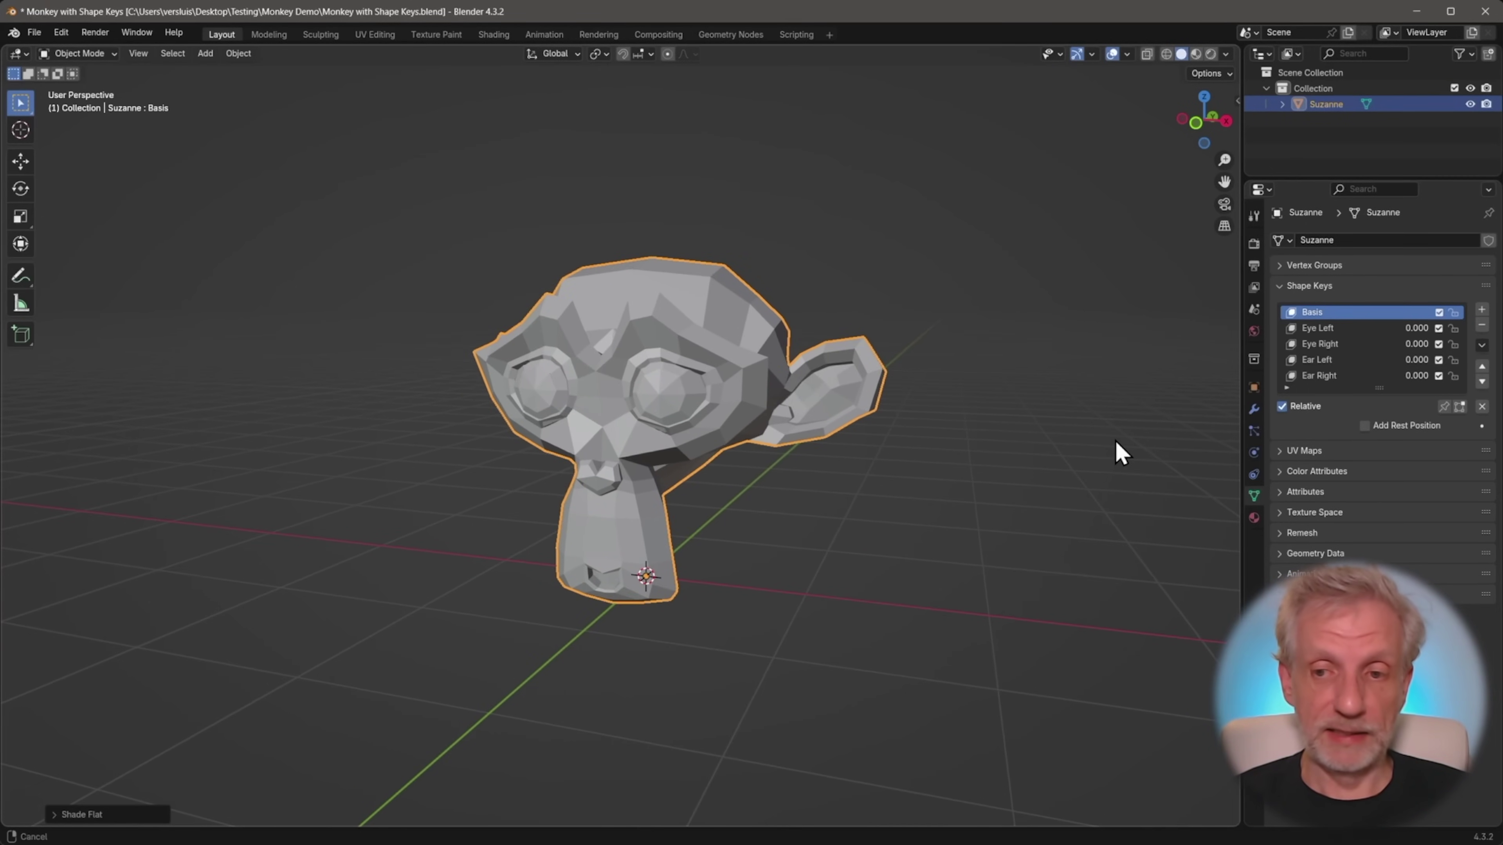
# Step: Start an FBX export of the monkey and name the file Monkey Demo.fbx
pyautogui.click(34, 32)
pyautogui.moveTo(91, 269)
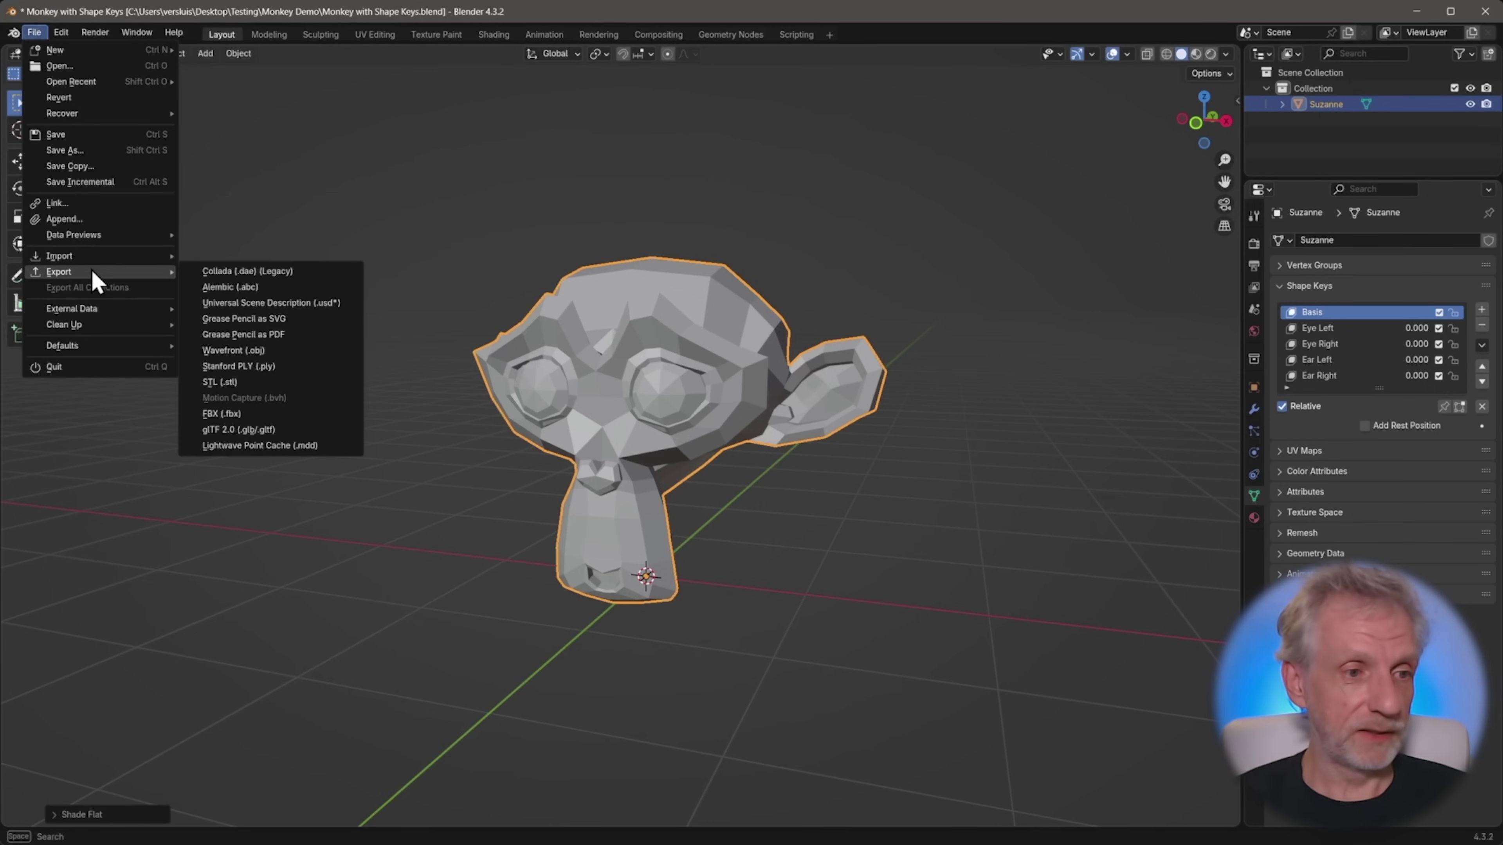
pyautogui.click(269, 415)
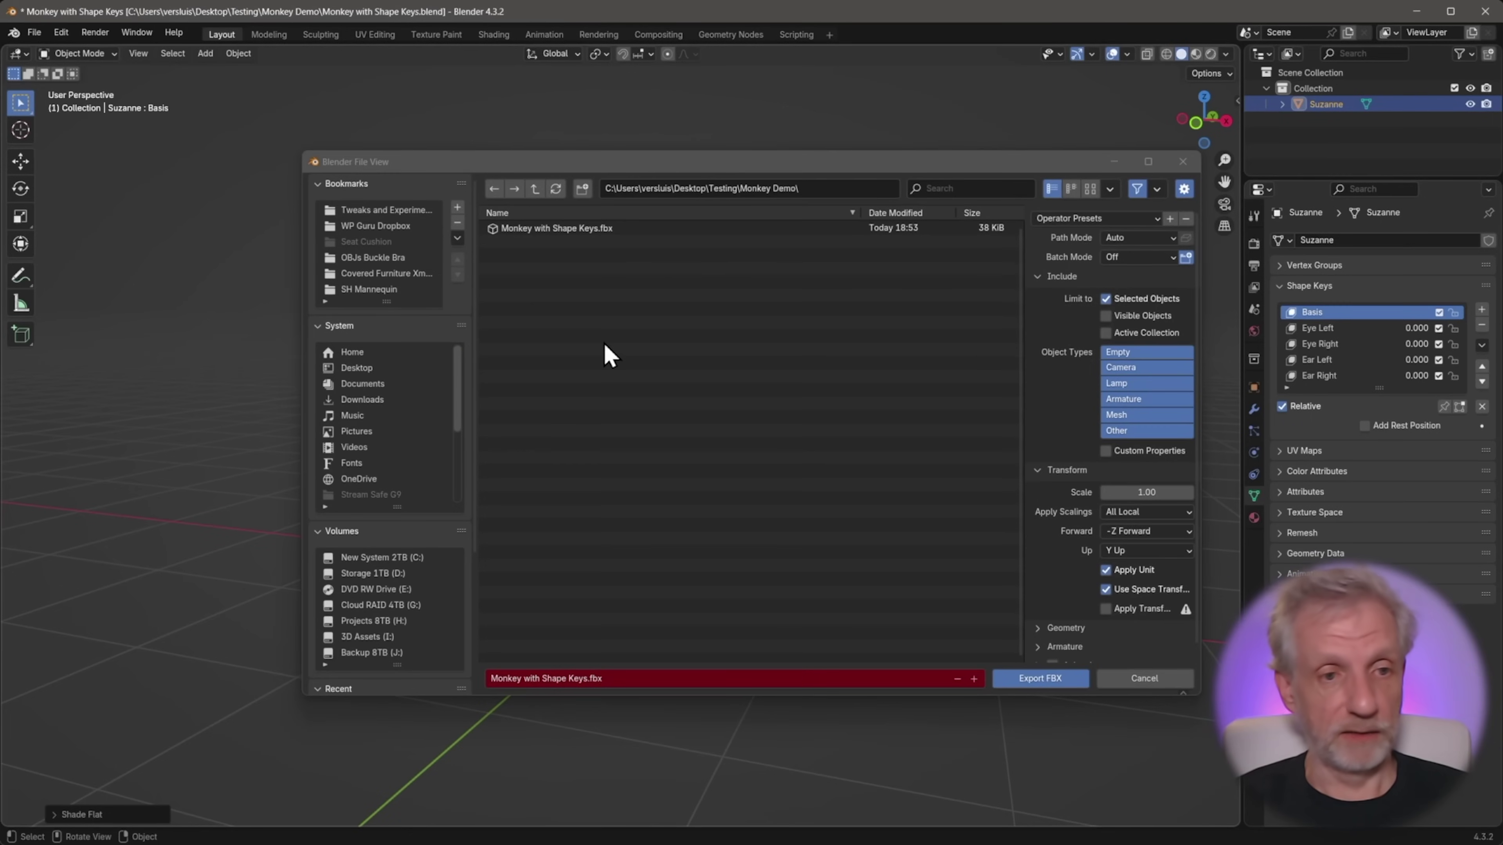
pyautogui.click(656, 678)
pyautogui.write('Monkey Demo')
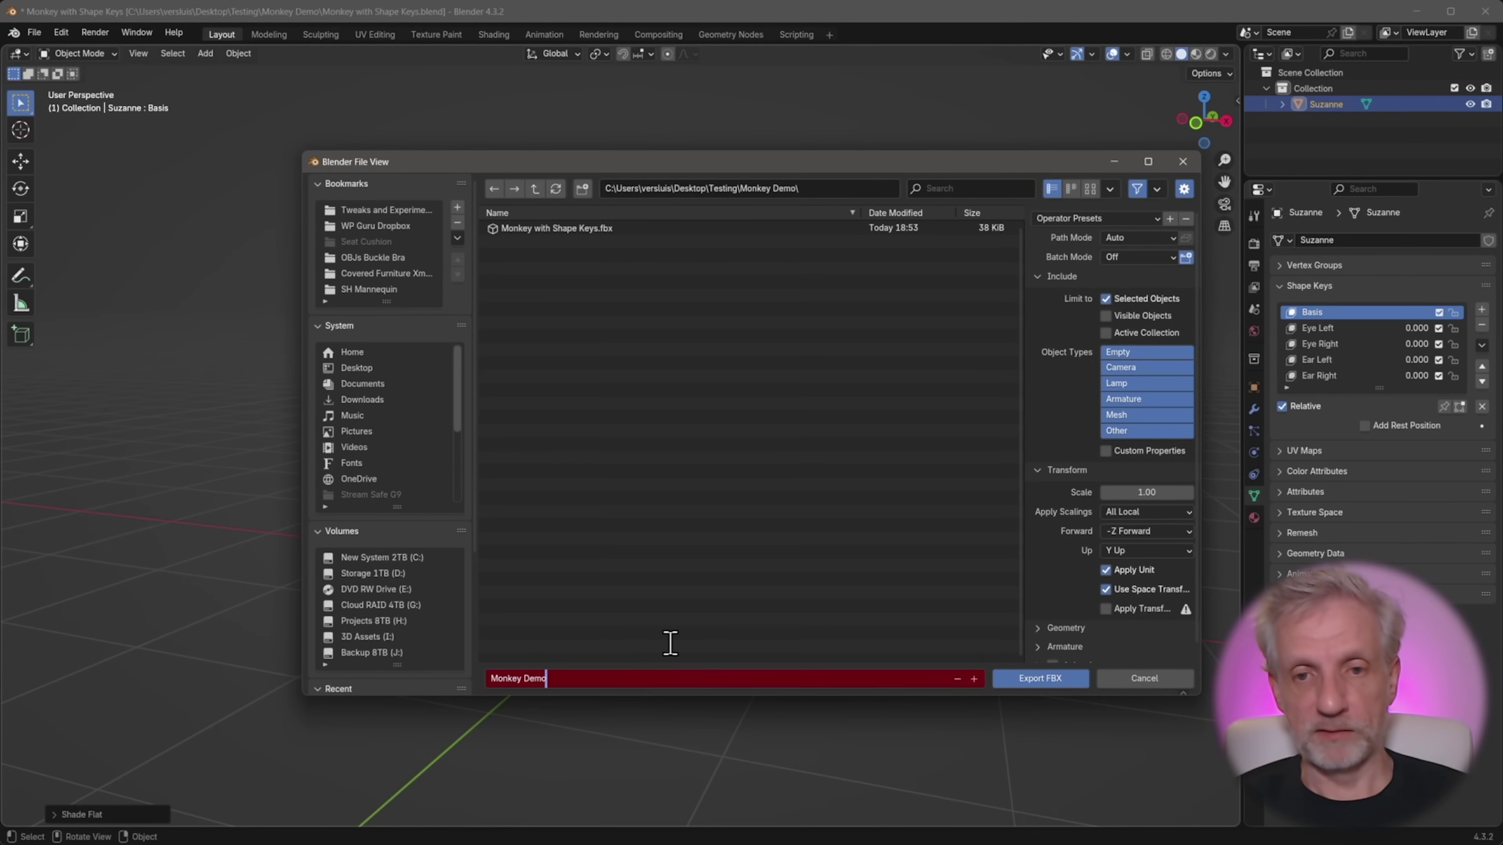
pyautogui.moveTo(1021, 170); pyautogui.dragTo(940, 139)
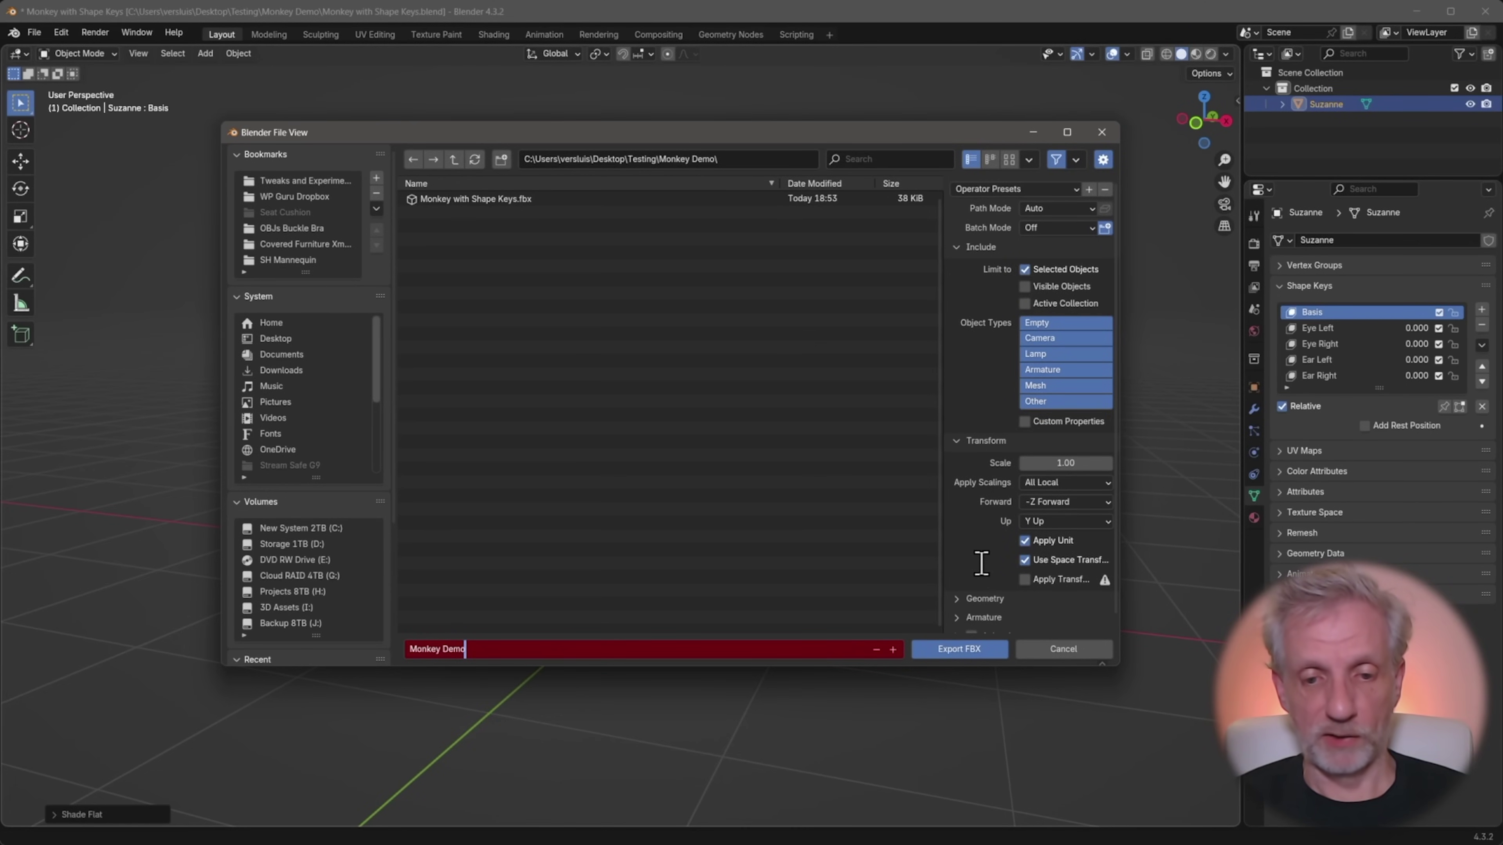
pyautogui.click(1017, 605)
# Step: Export Monkey Demo.fbx with the Armature options shown, then open Unreal's MonkeyDemo content browser
pyautogui.scroll(-1, 1022, 619)
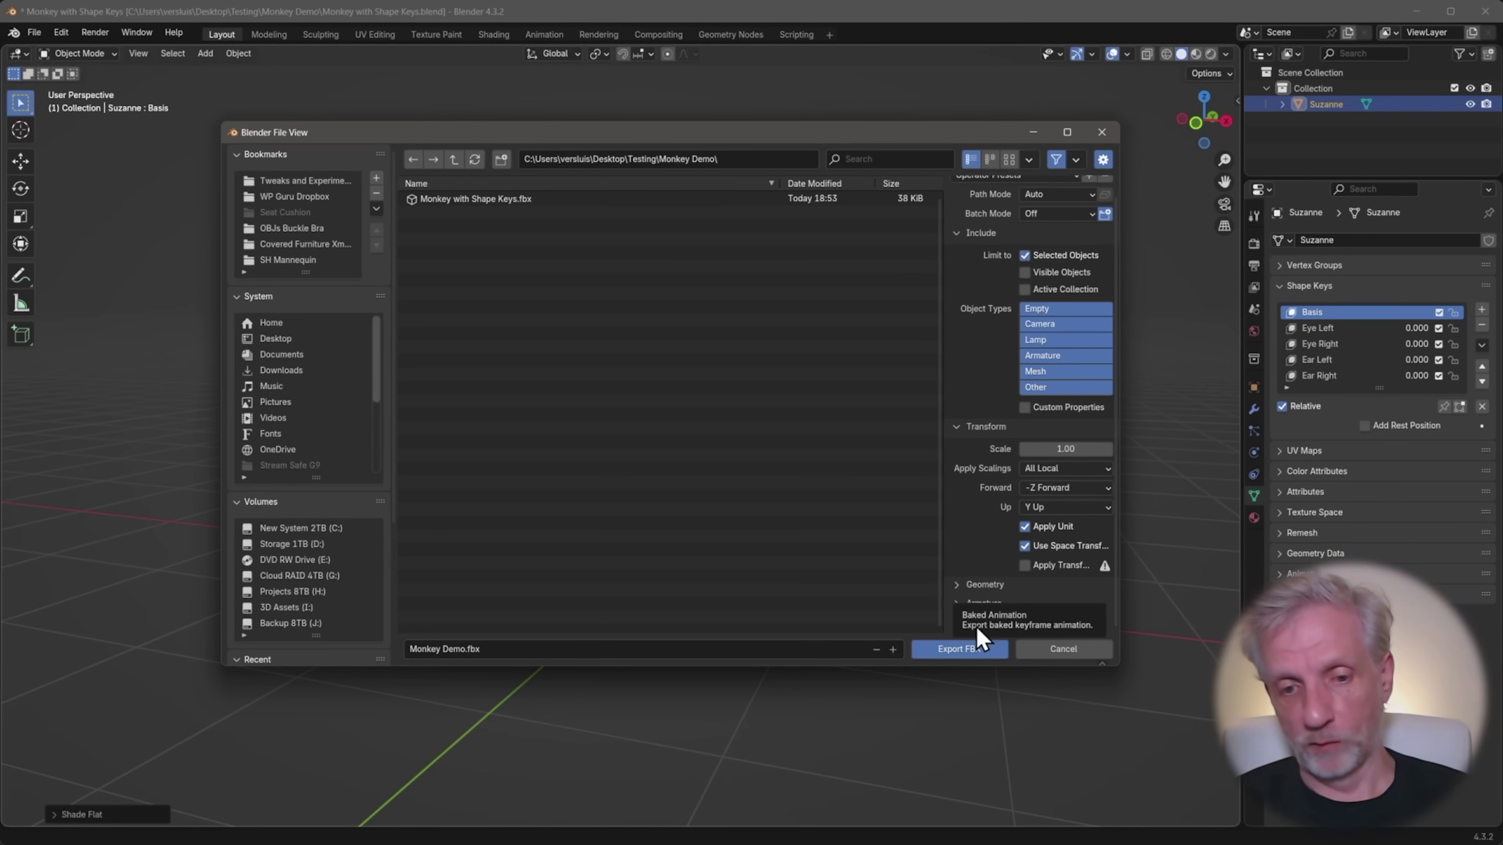
pyautogui.click(970, 603)
pyautogui.scroll(-4, 980, 519)
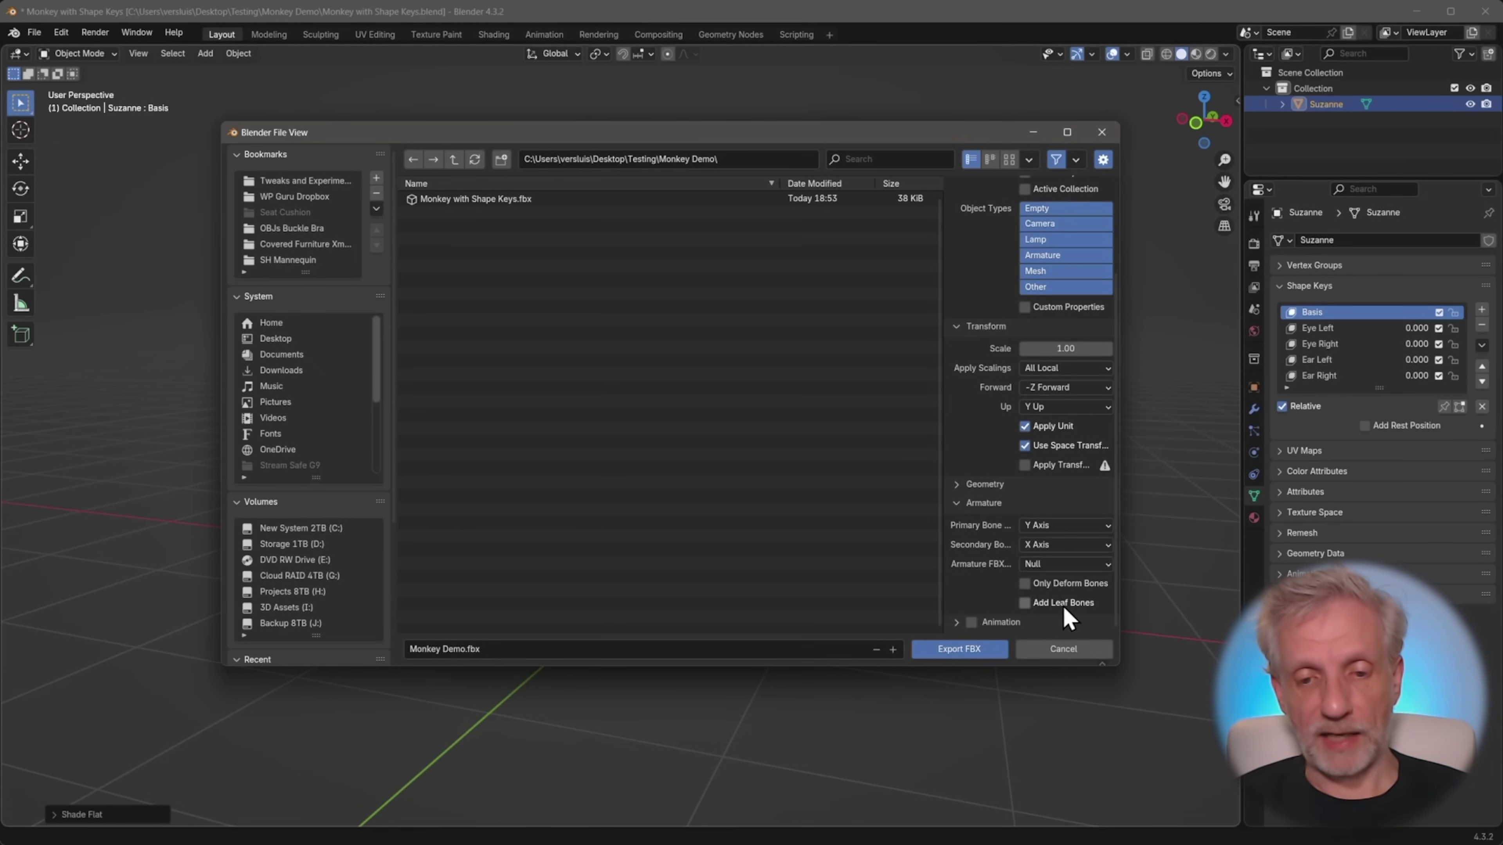
pyautogui.click(973, 659)
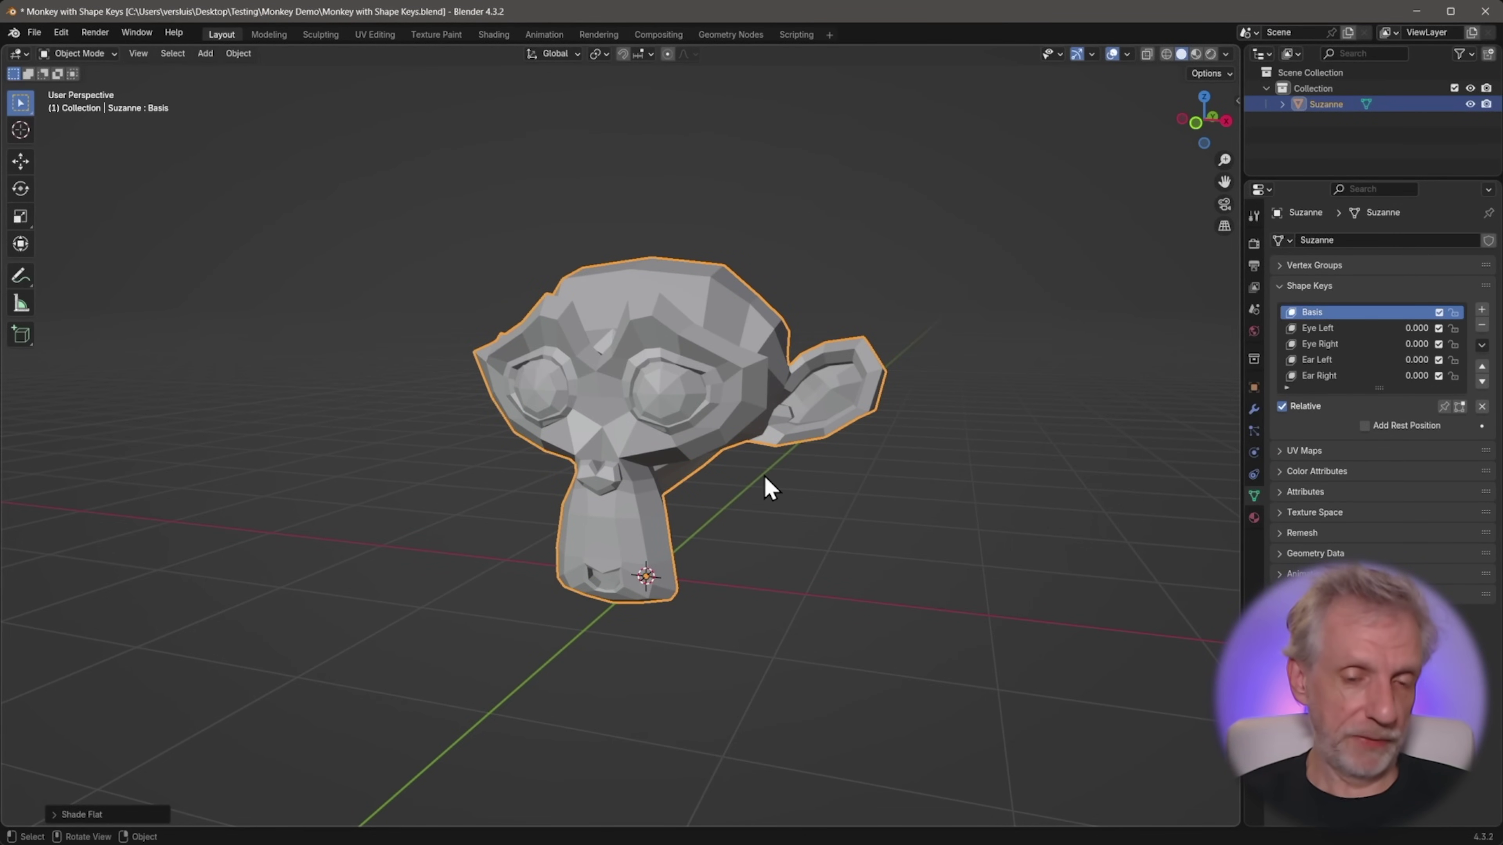
pyautogui.hotkey('alt', 'Tab')
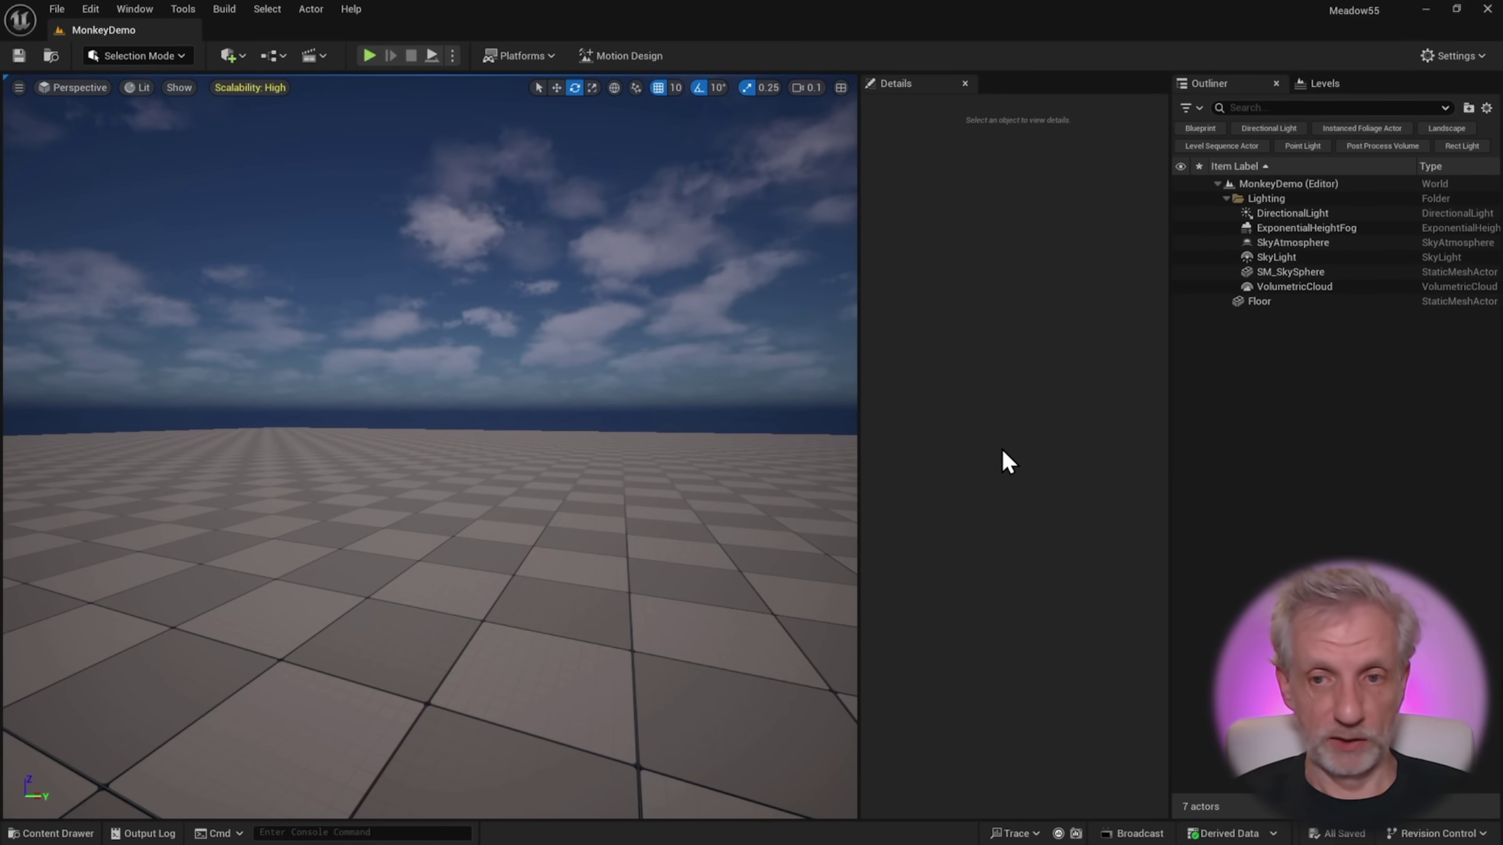
pyautogui.hotkey('ctrl', 'space')
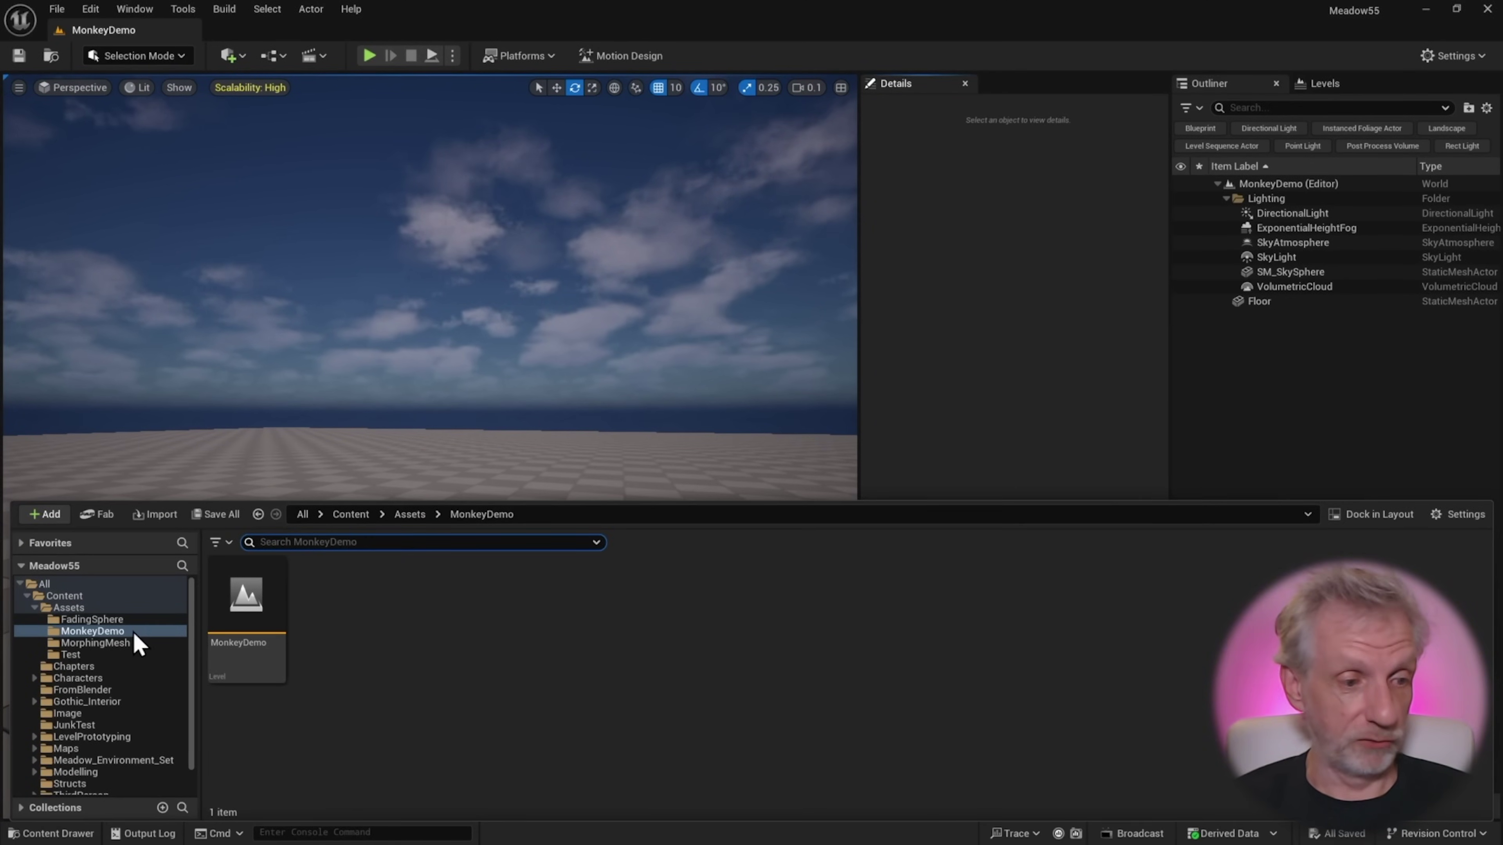
# Step: Import Monkey Demo.fbx into /Game/Assets/MonkeyDemo through the Content Drawer's context menu
pyautogui.rightClick(344, 664)
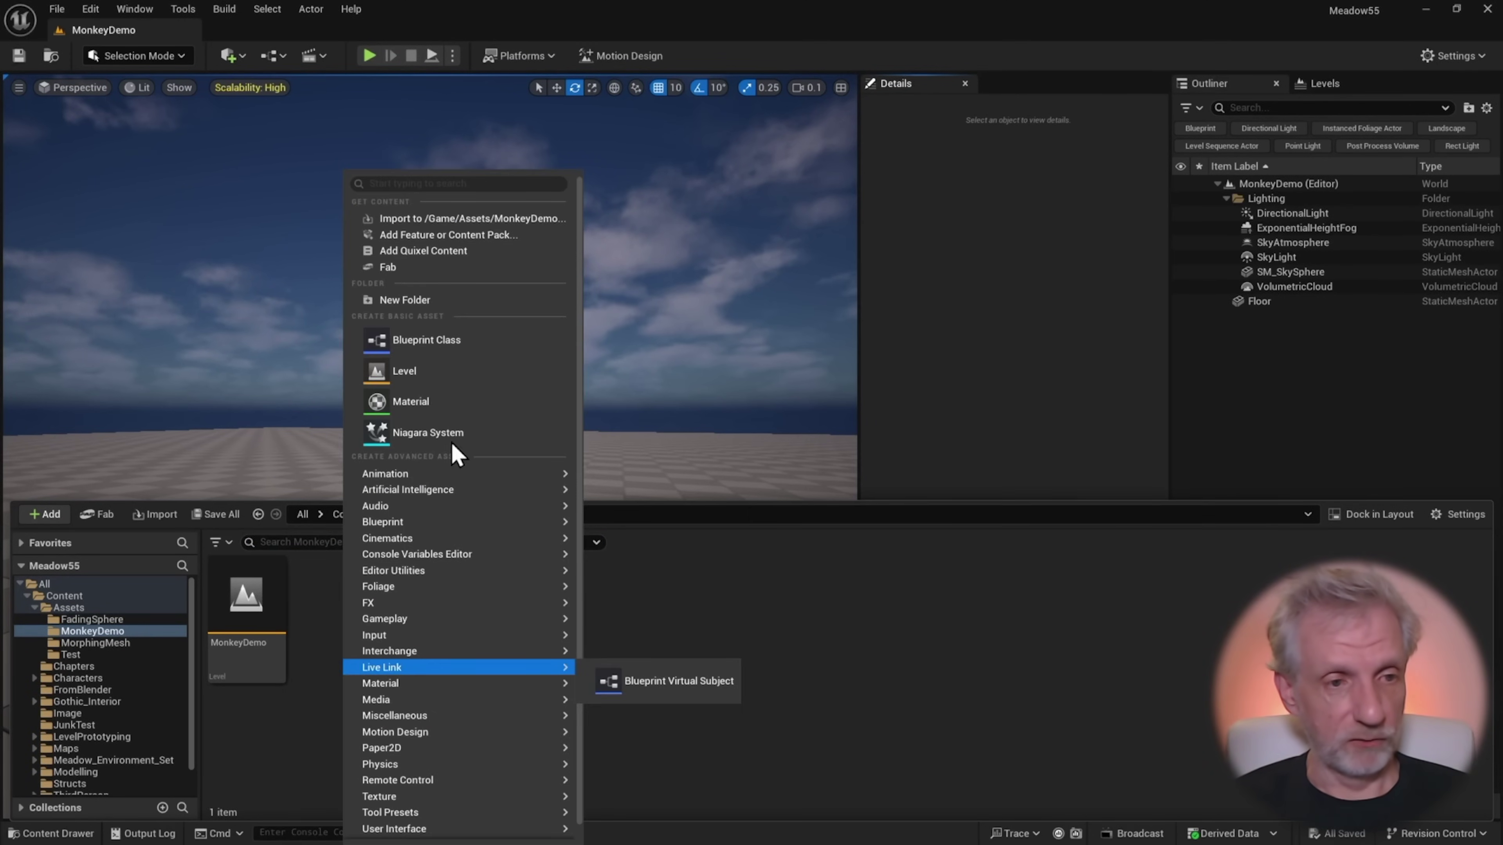
pyautogui.click(523, 219)
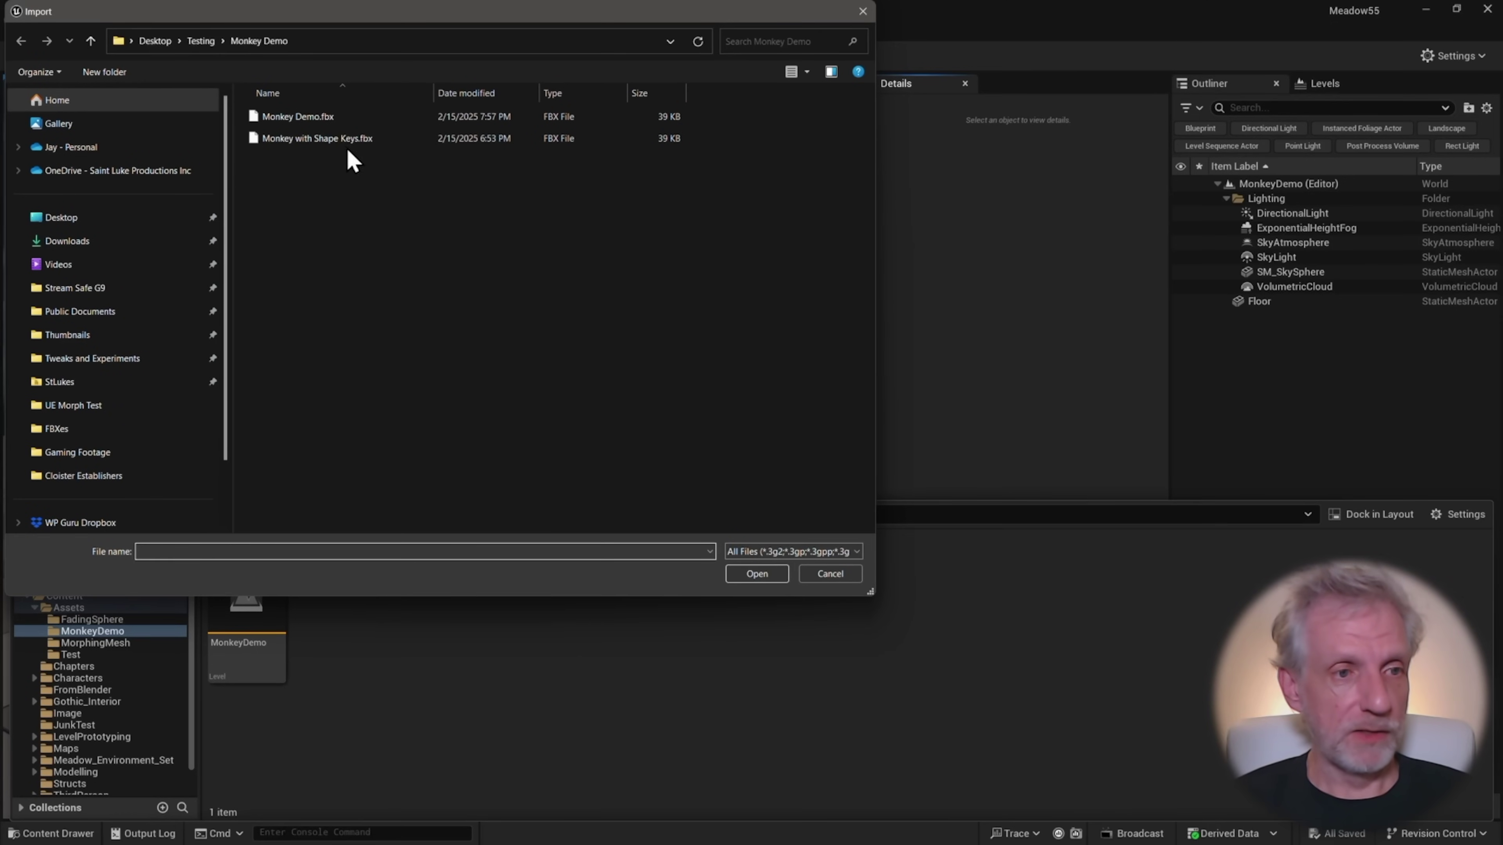
pyautogui.click(319, 117)
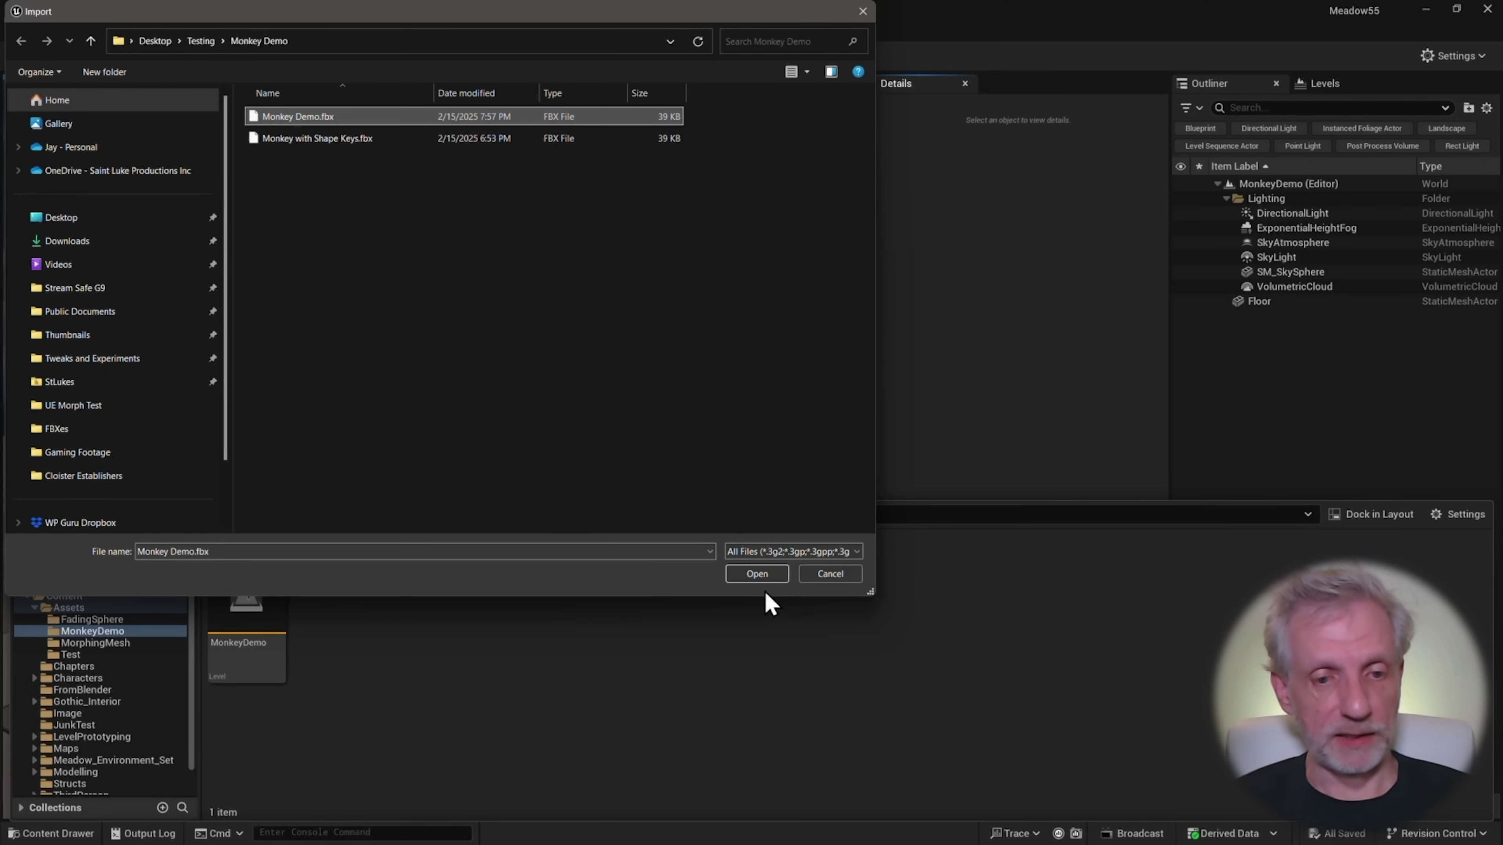
pyautogui.click(759, 574)
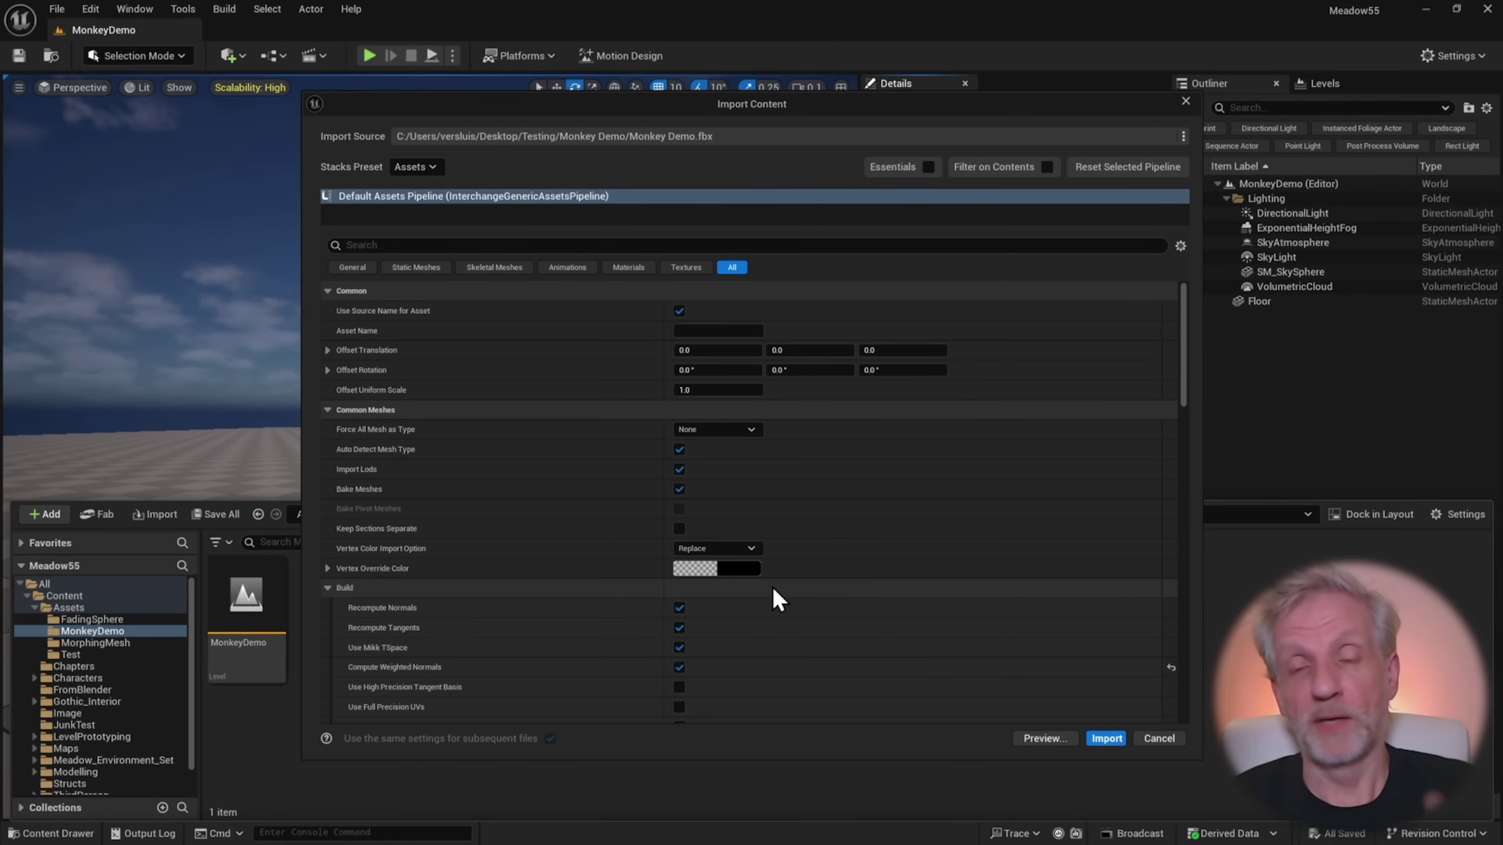
# Step: Set Force All Mesh as Type to Skeletal Mesh in the Static Meshes import options
pyautogui.click(413, 268)
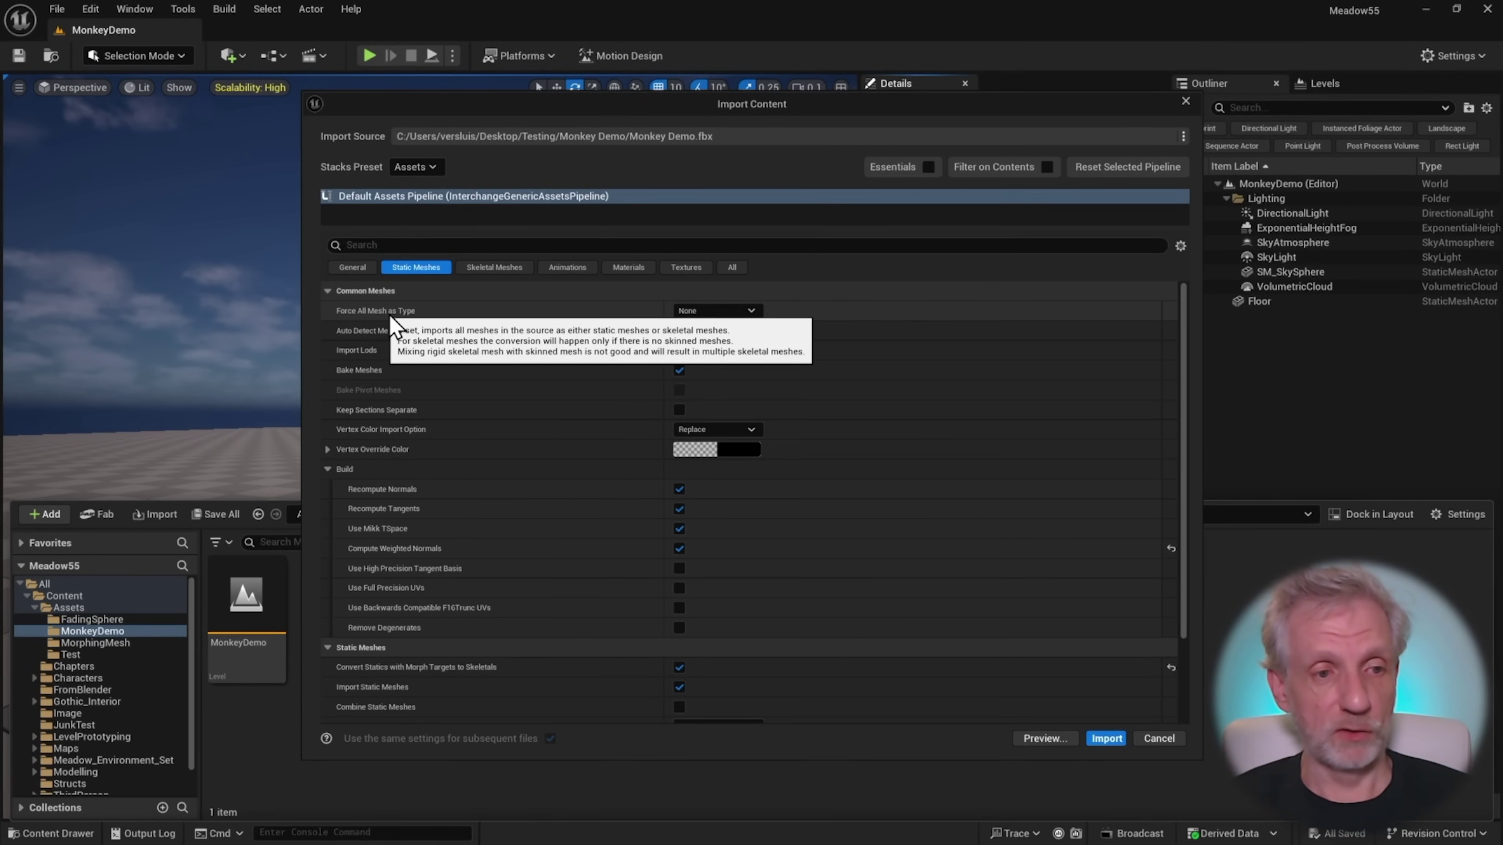
pyautogui.click(756, 313)
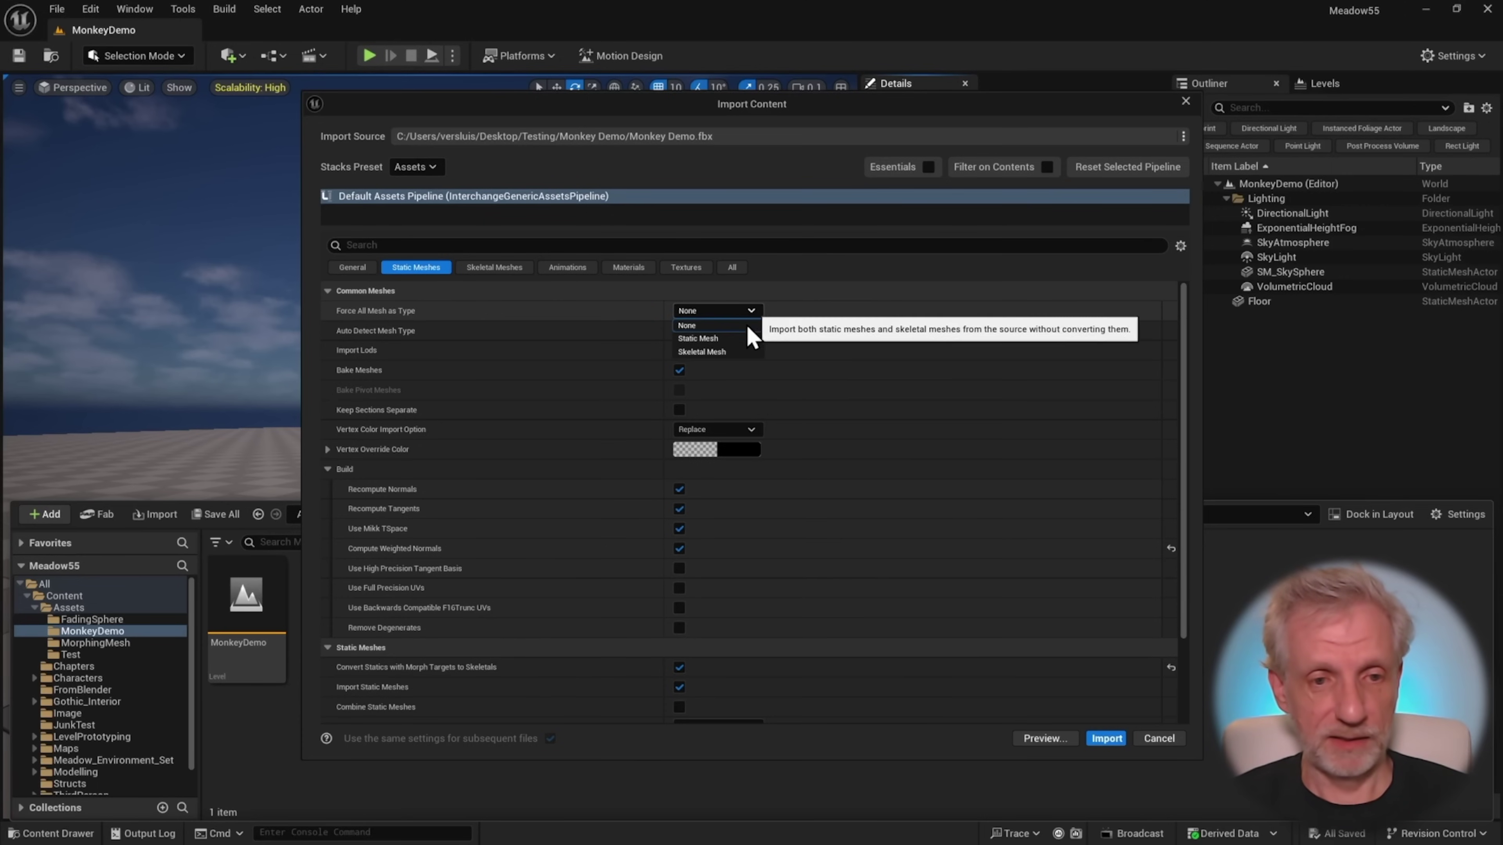
pyautogui.click(729, 354)
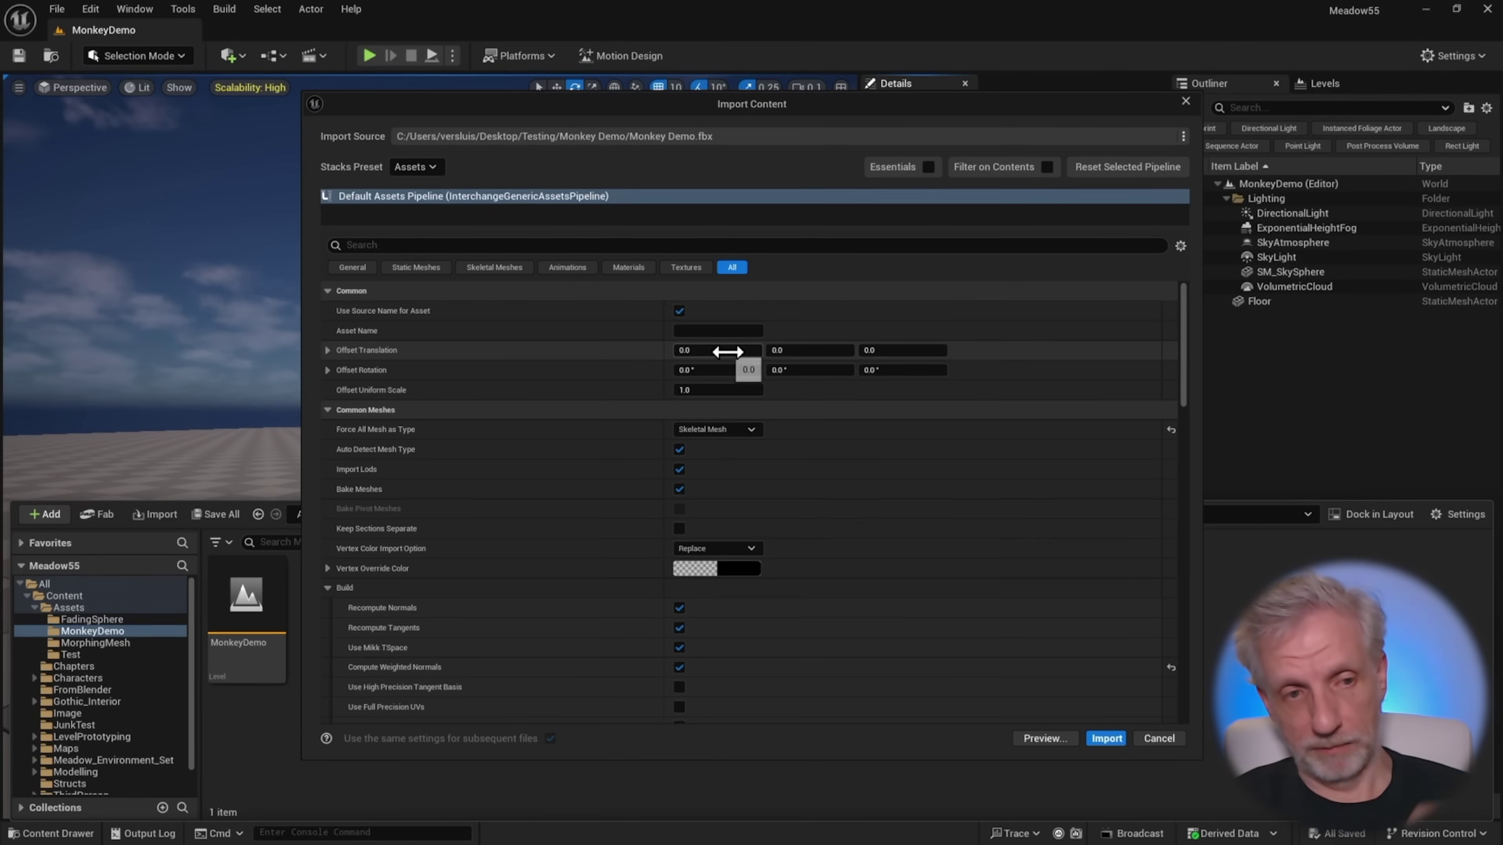
# Step: Review the Materials, Textures and General import options, including Offset Uniform Scale
pyautogui.click(630, 270)
pyautogui.click(685, 269)
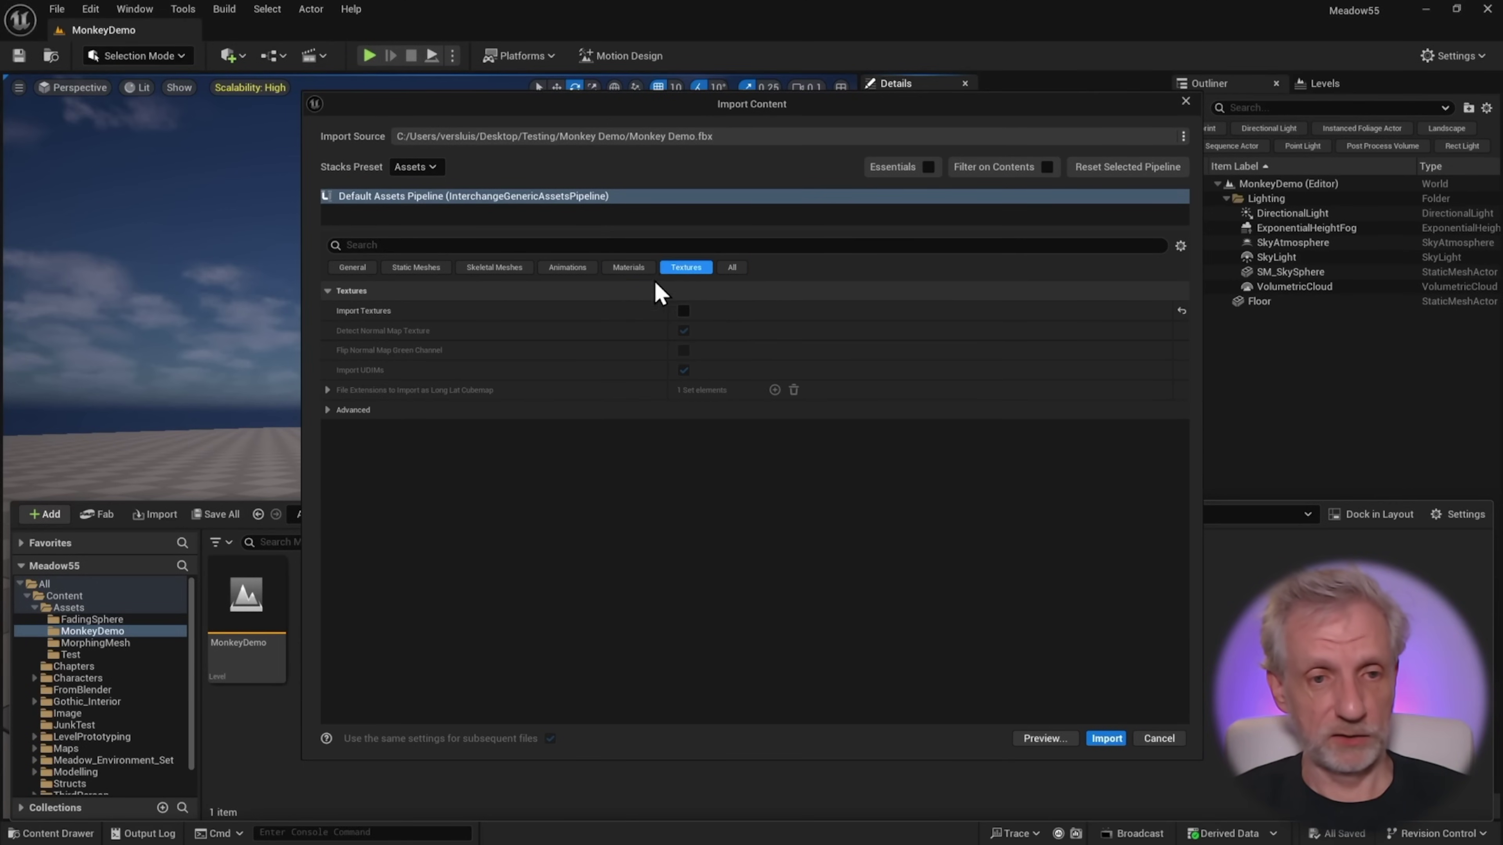
pyautogui.click(630, 267)
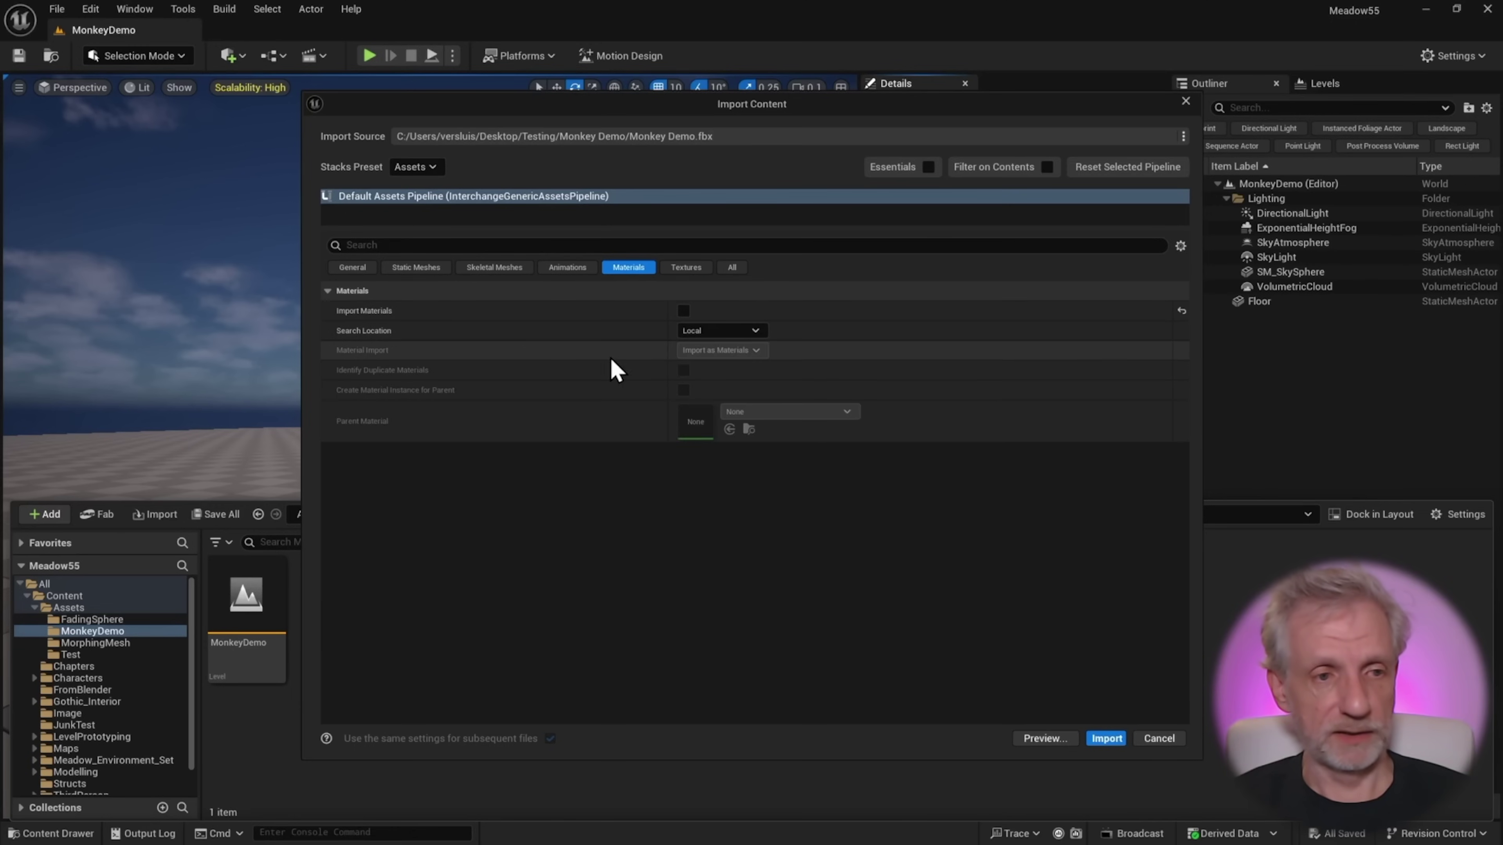
pyautogui.click(353, 267)
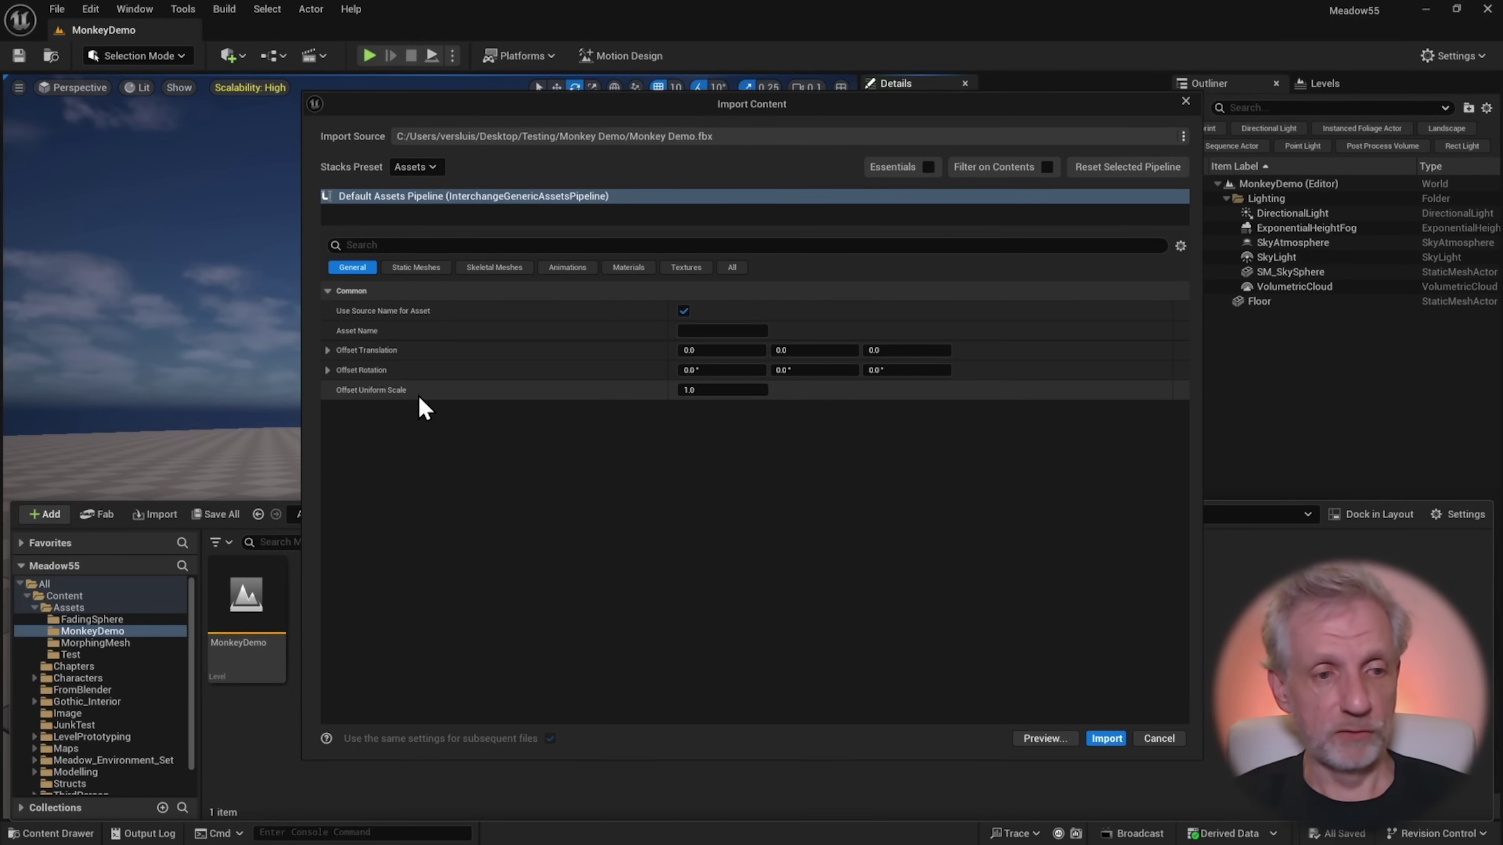
pyautogui.click(717, 390)
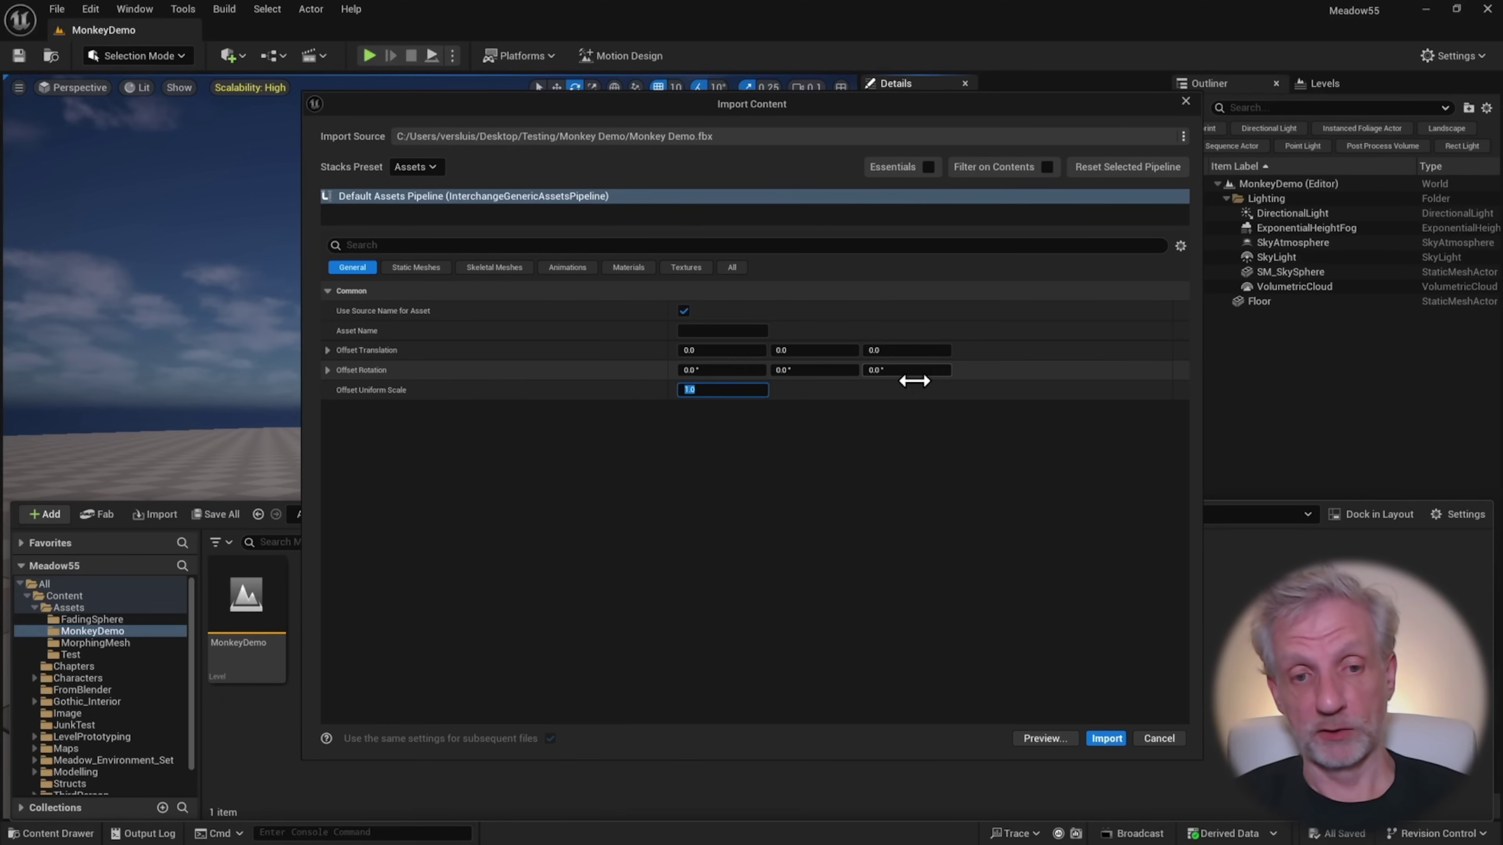
# Step: Import the monkey and save all the new assets with Ctrl+Shift+S
pyautogui.click(1104, 740)
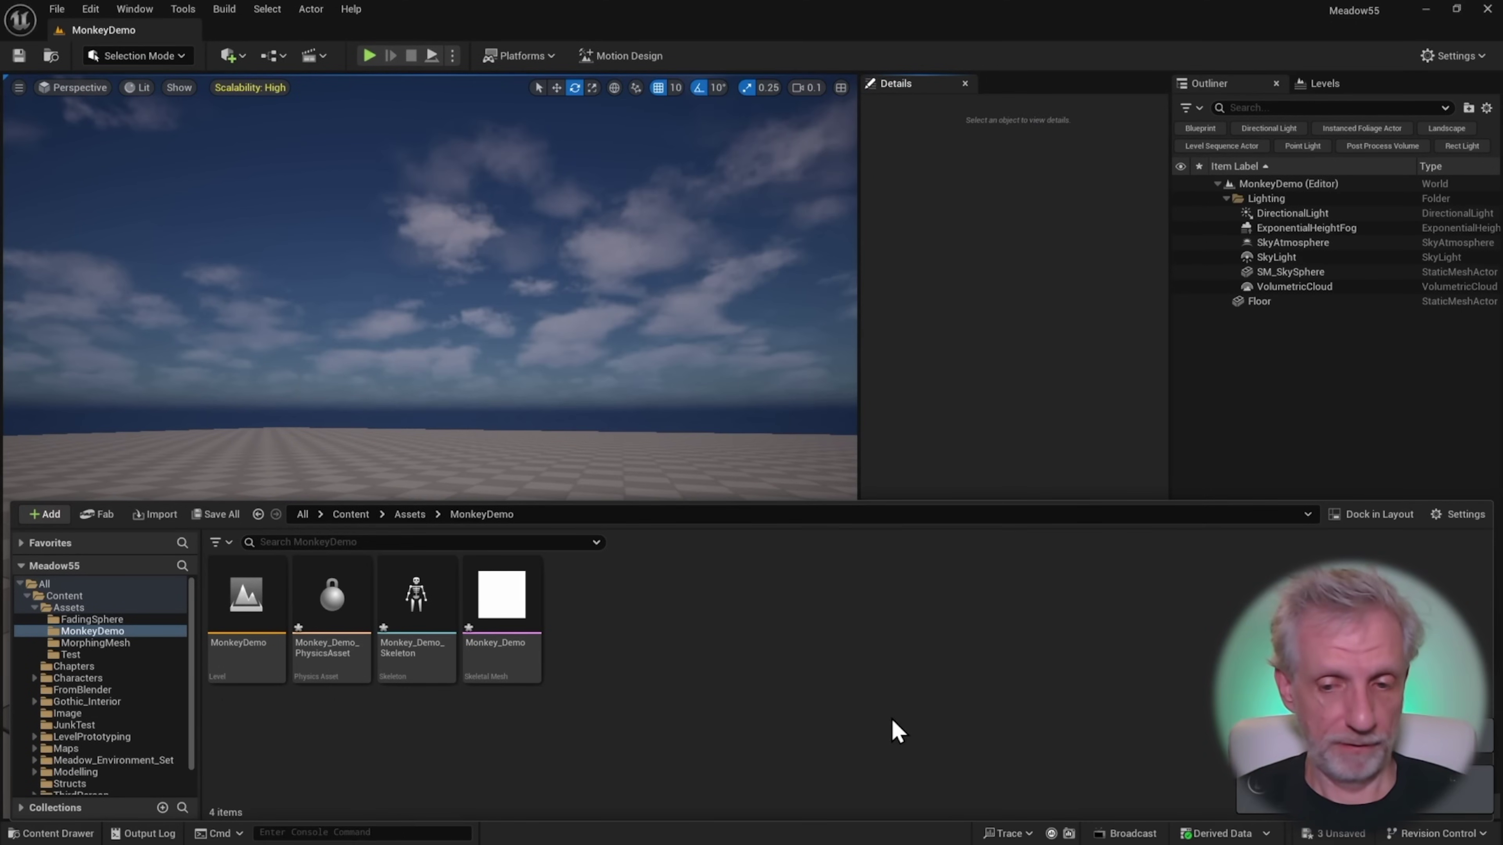
pyautogui.click(563, 717)
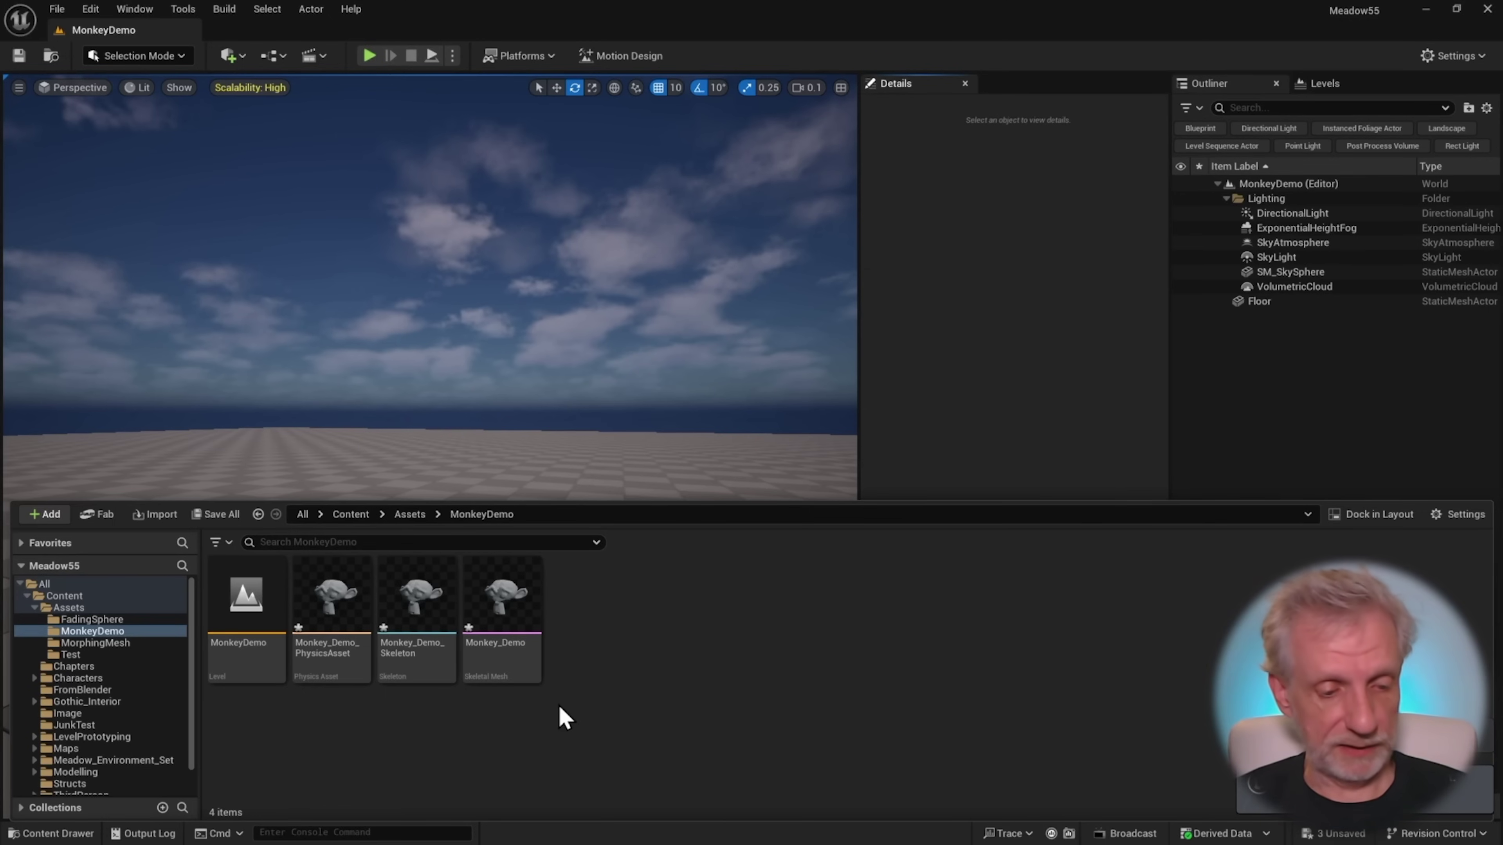
pyautogui.hotkey('ctrl', 'shift', 's')
# Step: Open the Monkey_Demo skeletal mesh in its editor
pyautogui.click(326, 607)
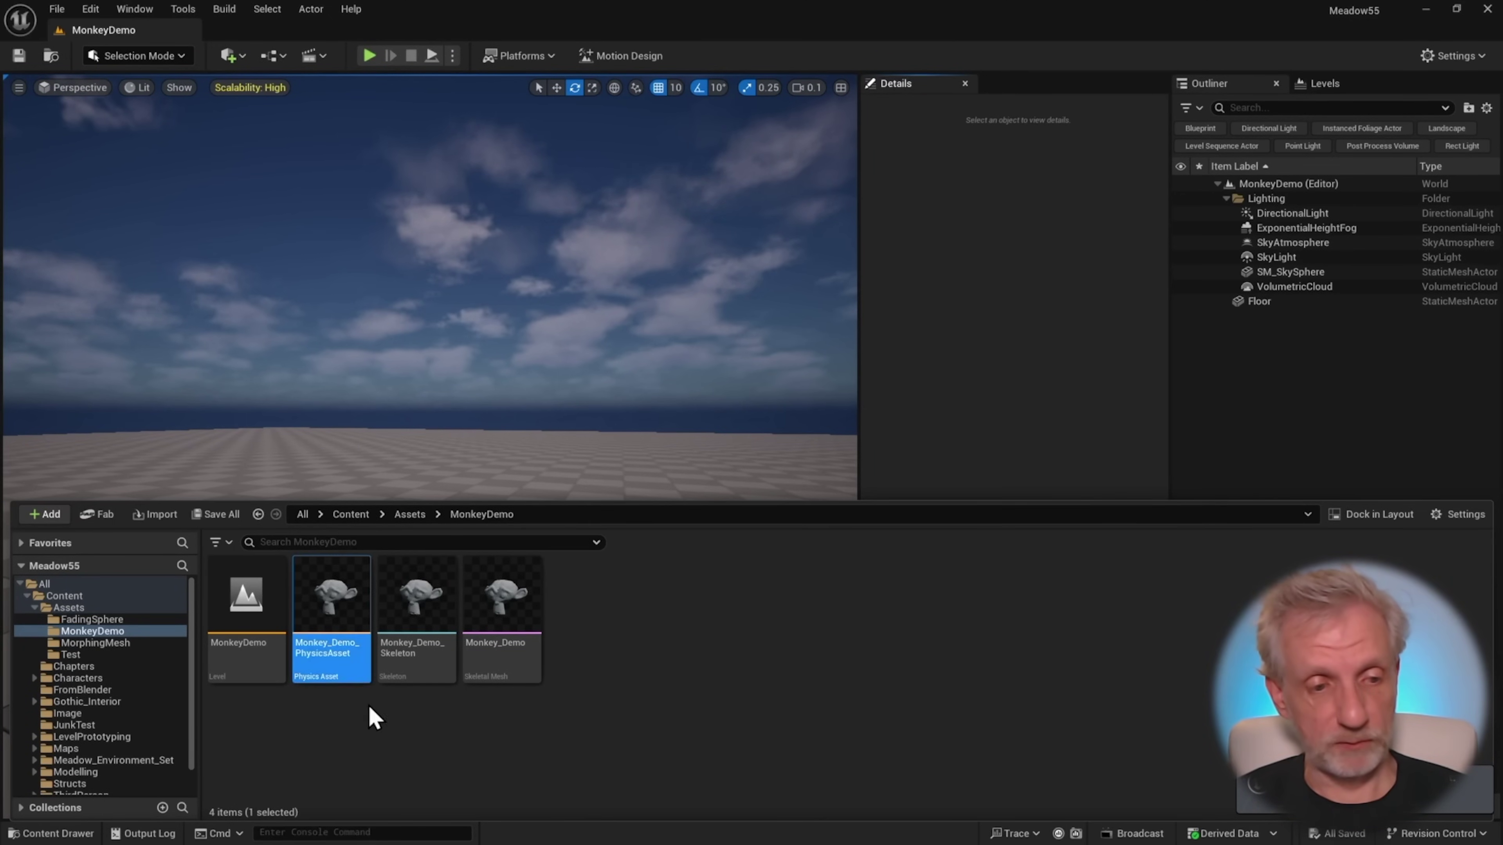
pyautogui.click(498, 607)
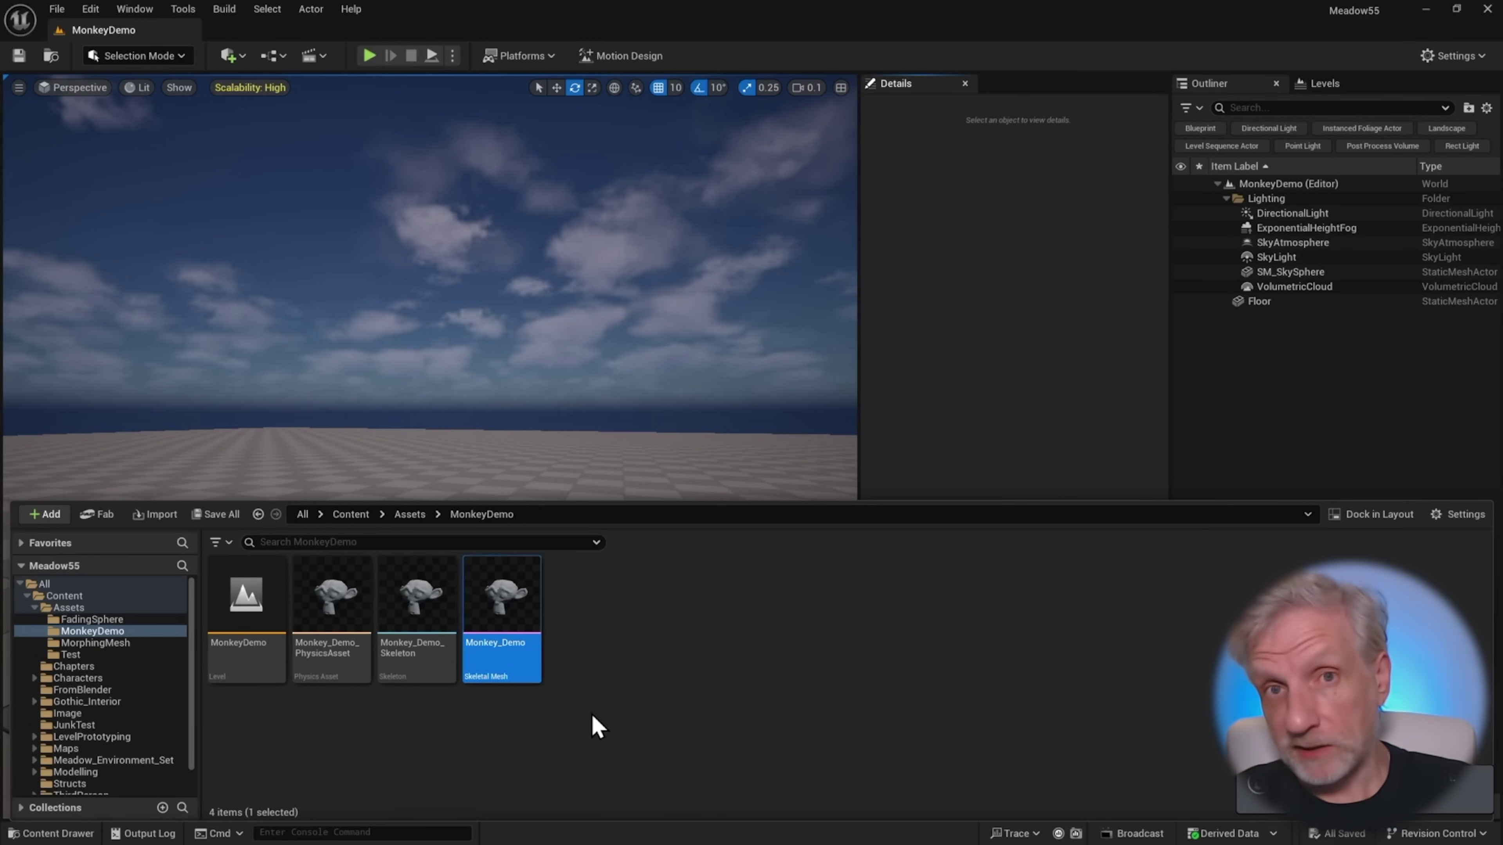
pyautogui.click(410, 653)
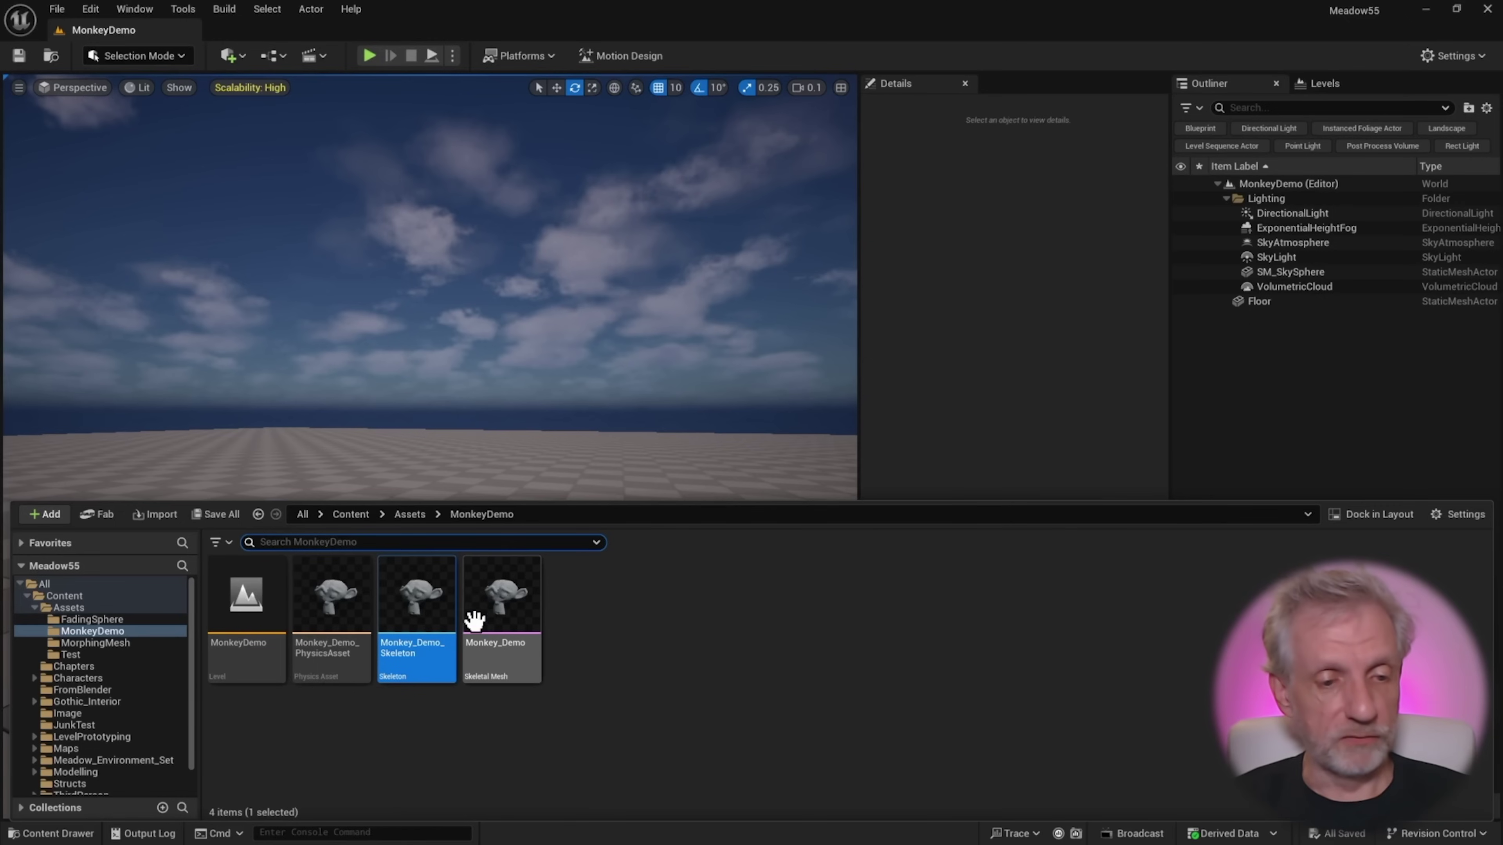
pyautogui.click(503, 609)
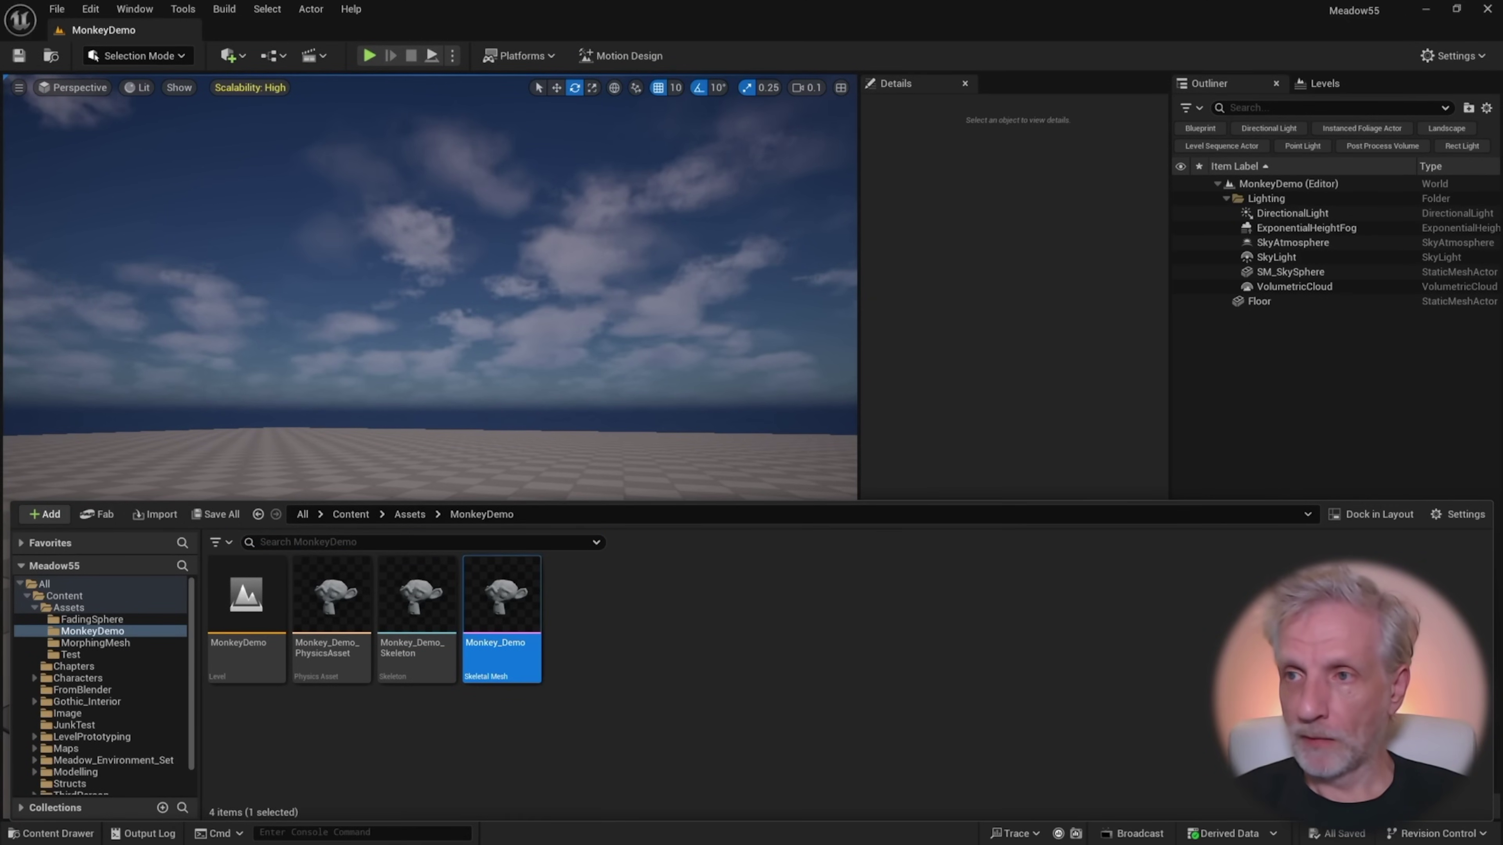
pyautogui.press('Return')
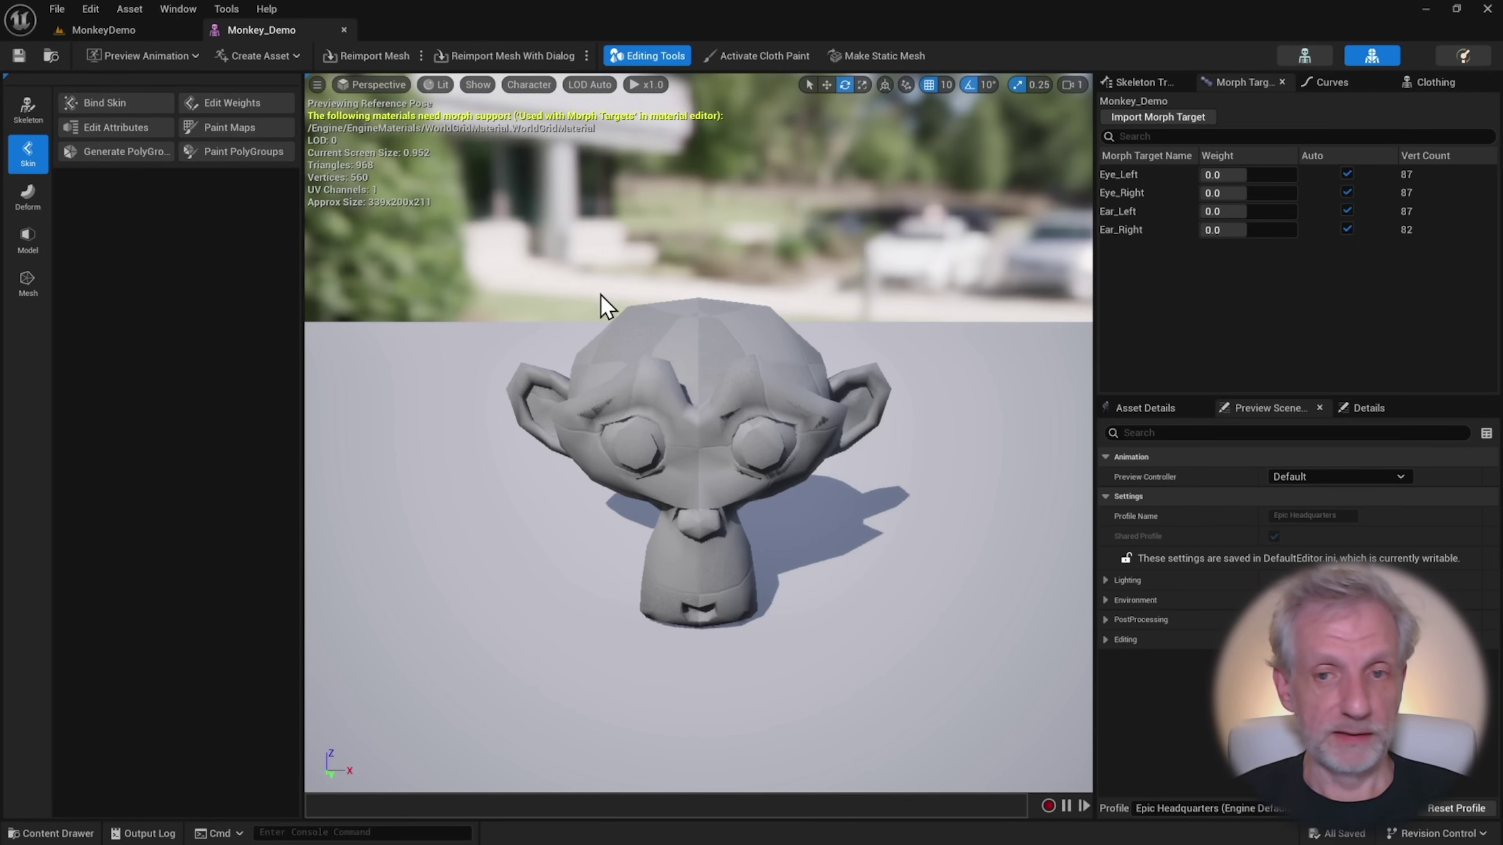
# Step: Untick Show Environment in Preview Scene Settings so the monkey sits on plain grey
pyautogui.moveTo(600, 305); pyautogui.dragTo(663, 306)
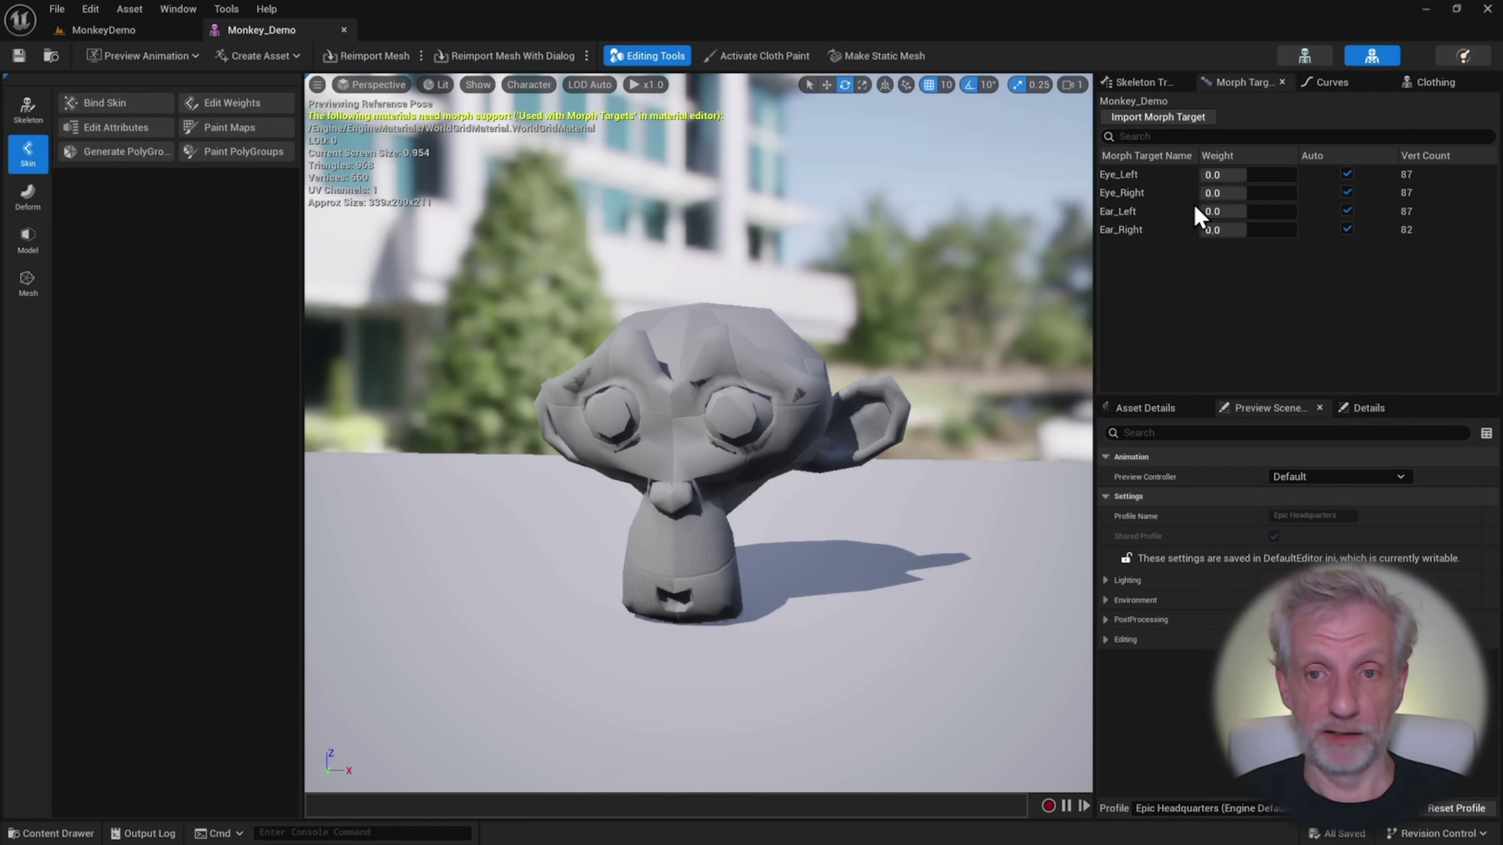
pyautogui.moveTo(833, 333); pyautogui.dragTo(846, 333)
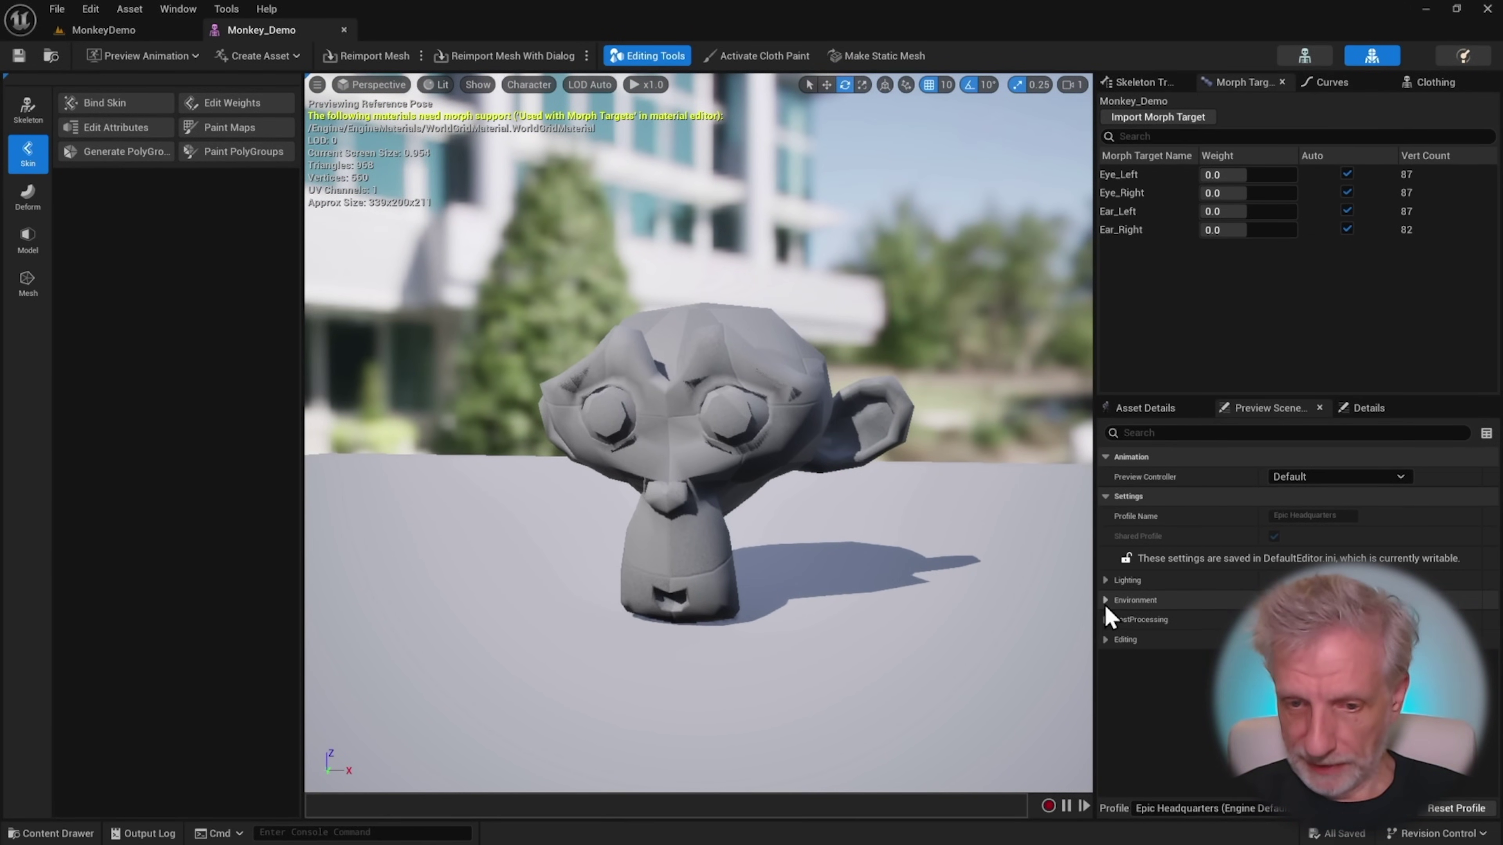
pyautogui.click(1107, 602)
pyautogui.click(1272, 620)
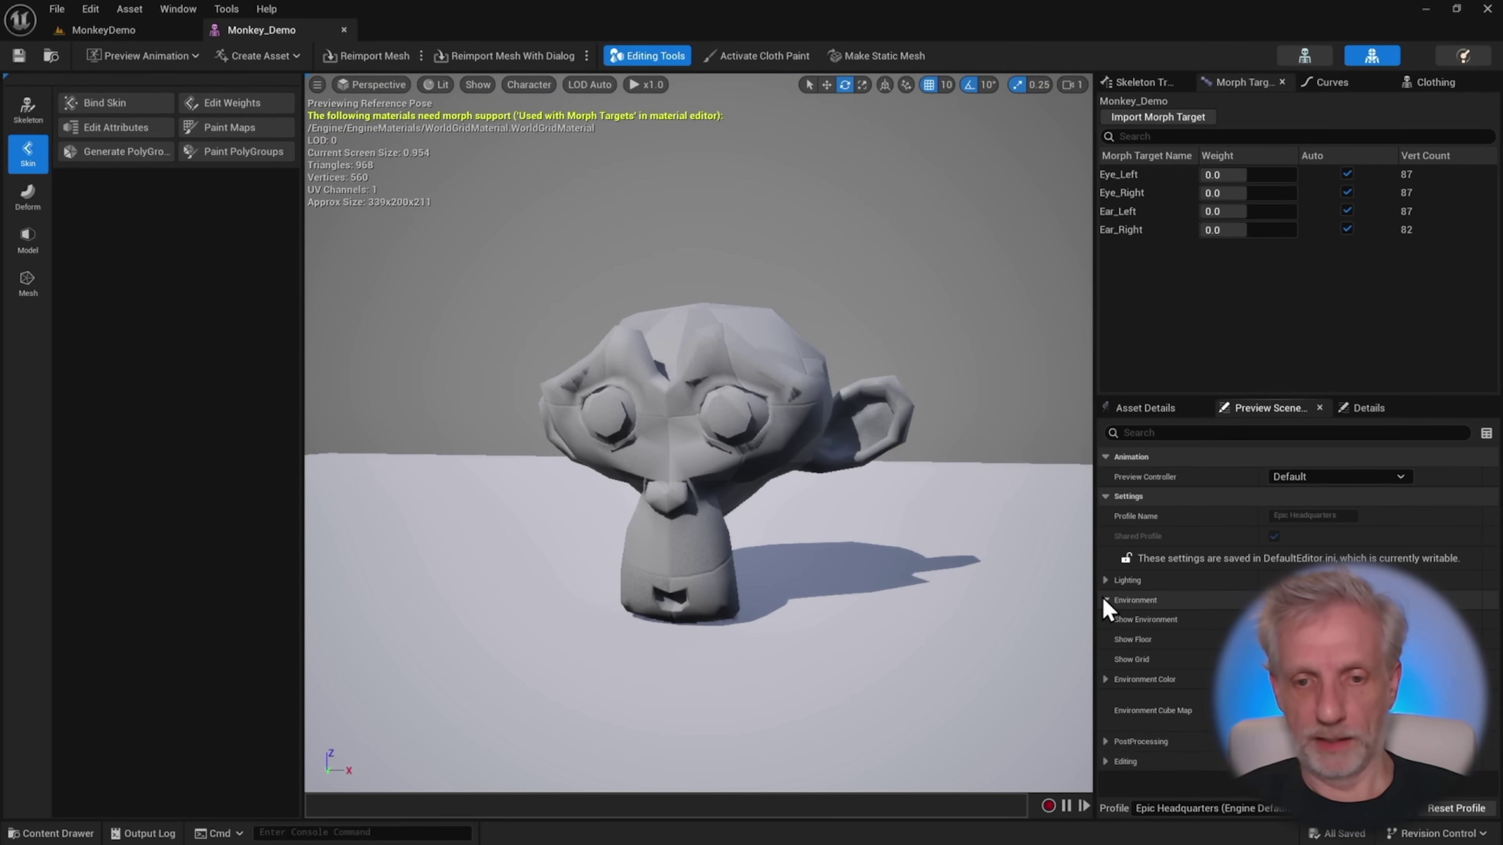
pyautogui.click(1106, 600)
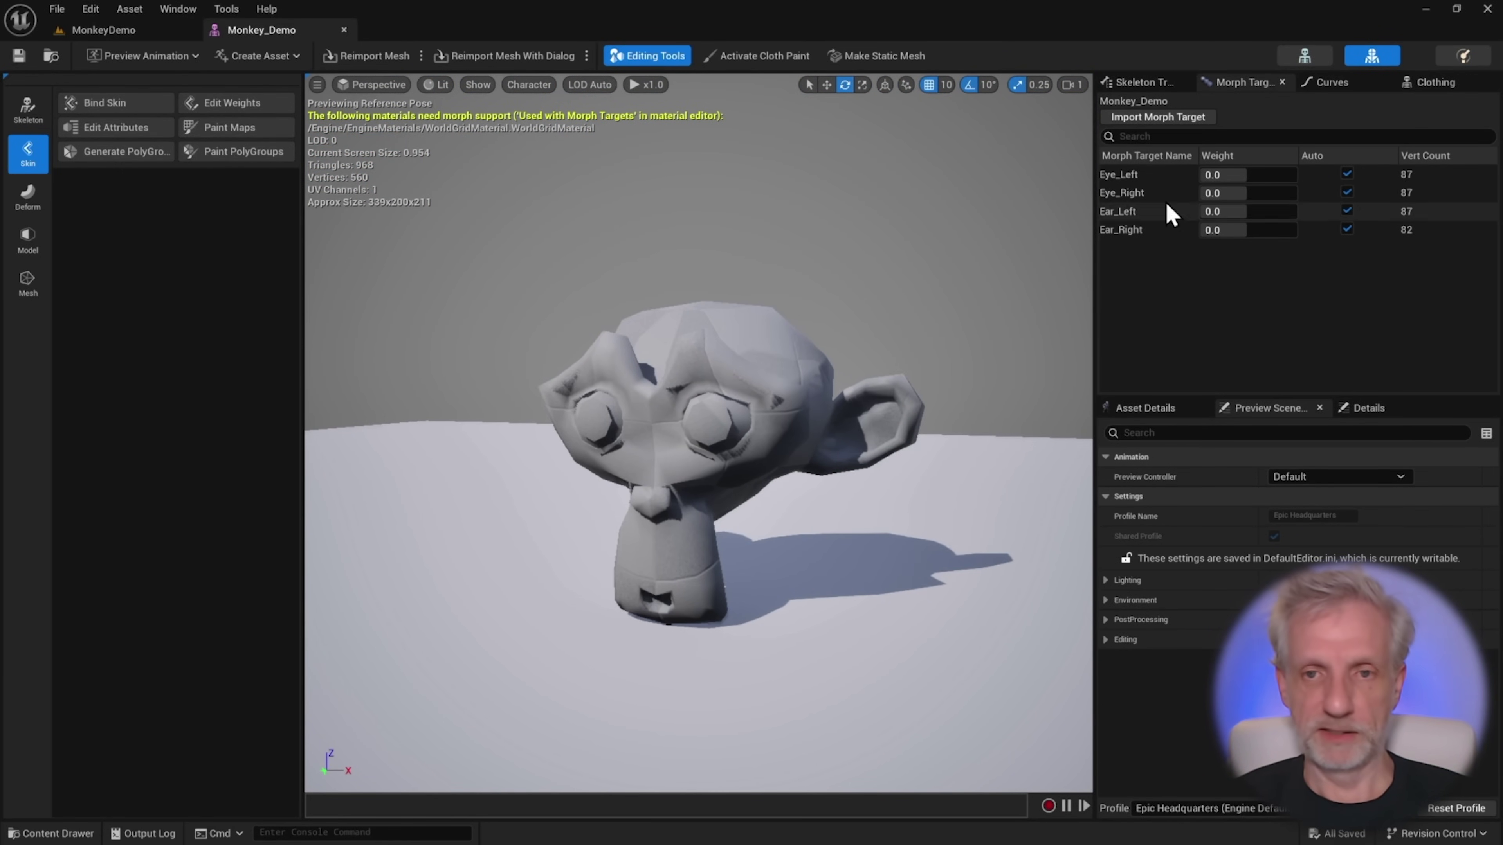
# Step: Raise the Eye_Left, Eye_Right, Ear_Left and Ear_Right weights to about 0.13–0.78, then compare in Blender
pyautogui.moveTo(1222, 175); pyautogui.dragTo(1286, 229)
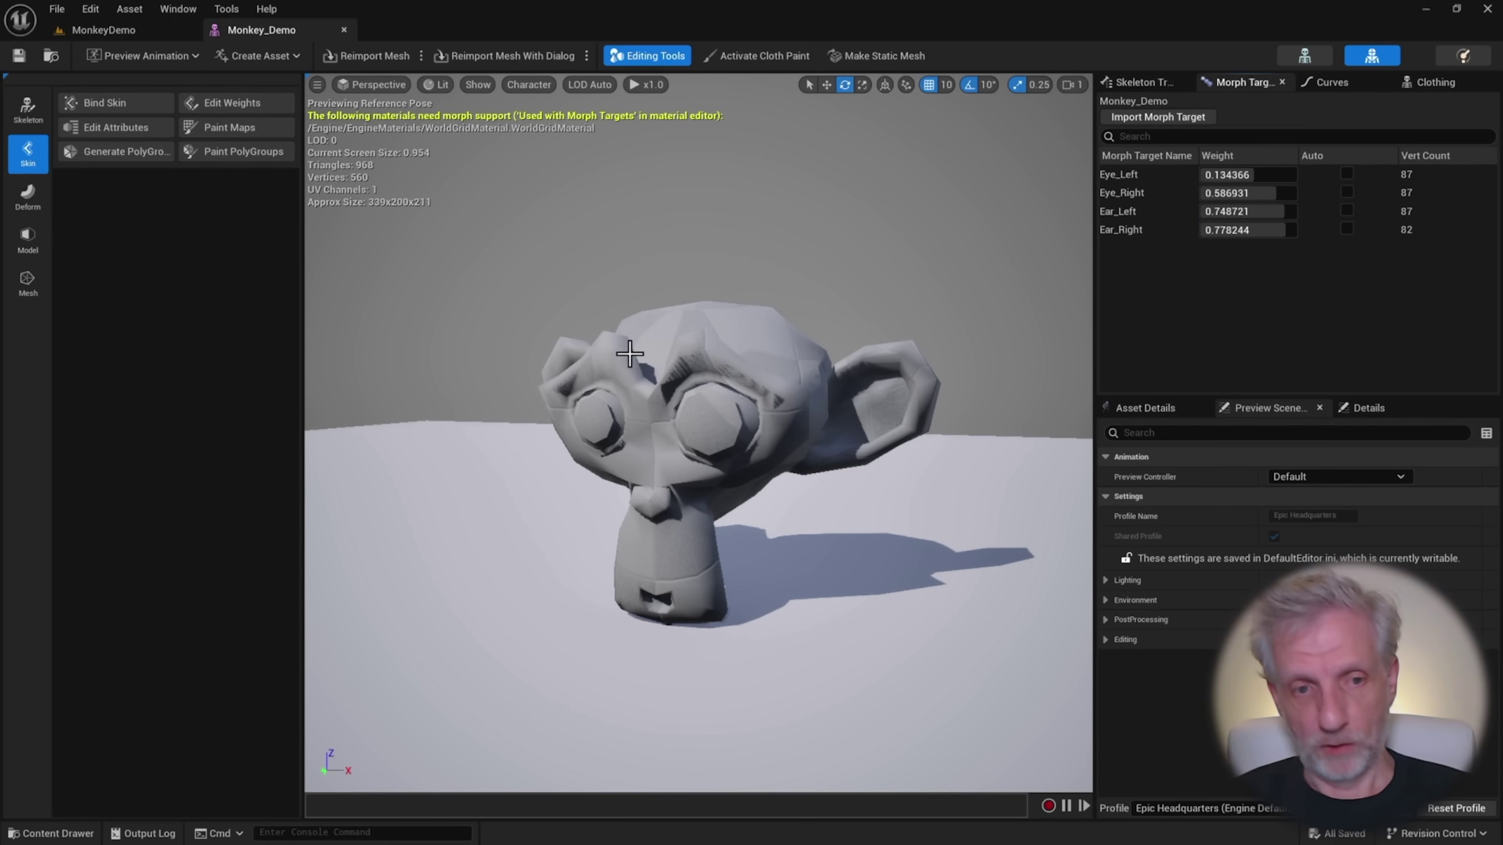
pyautogui.moveTo(666, 440)
pyautogui.mouseDown()
pyautogui.moveTo(698, 438)
pyautogui.moveTo(645, 432)
pyautogui.moveTo(666, 441)
pyautogui.mouseUp()
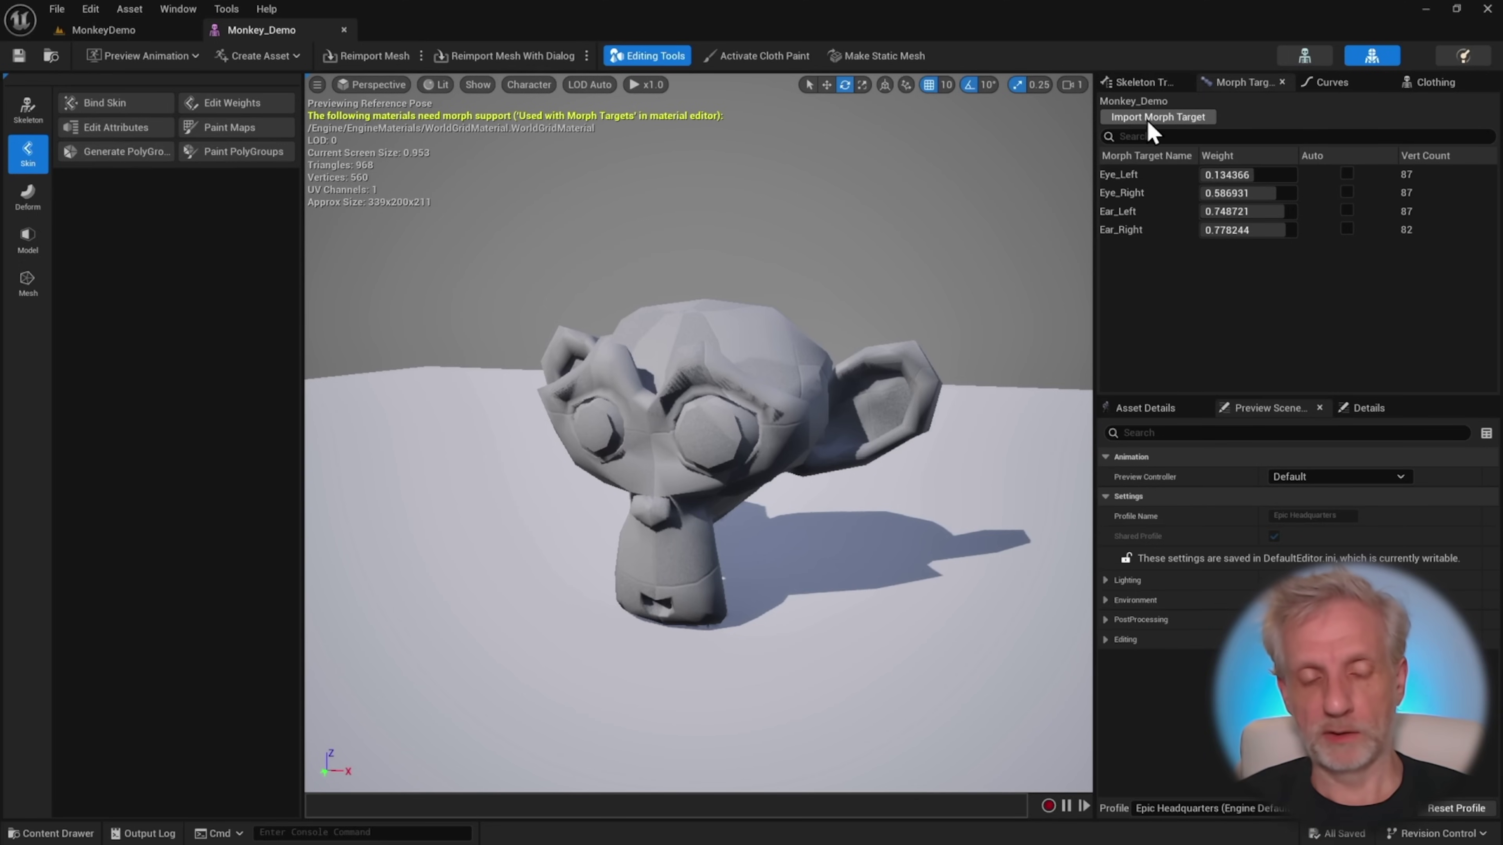
pyautogui.scroll(2, 852, 390)
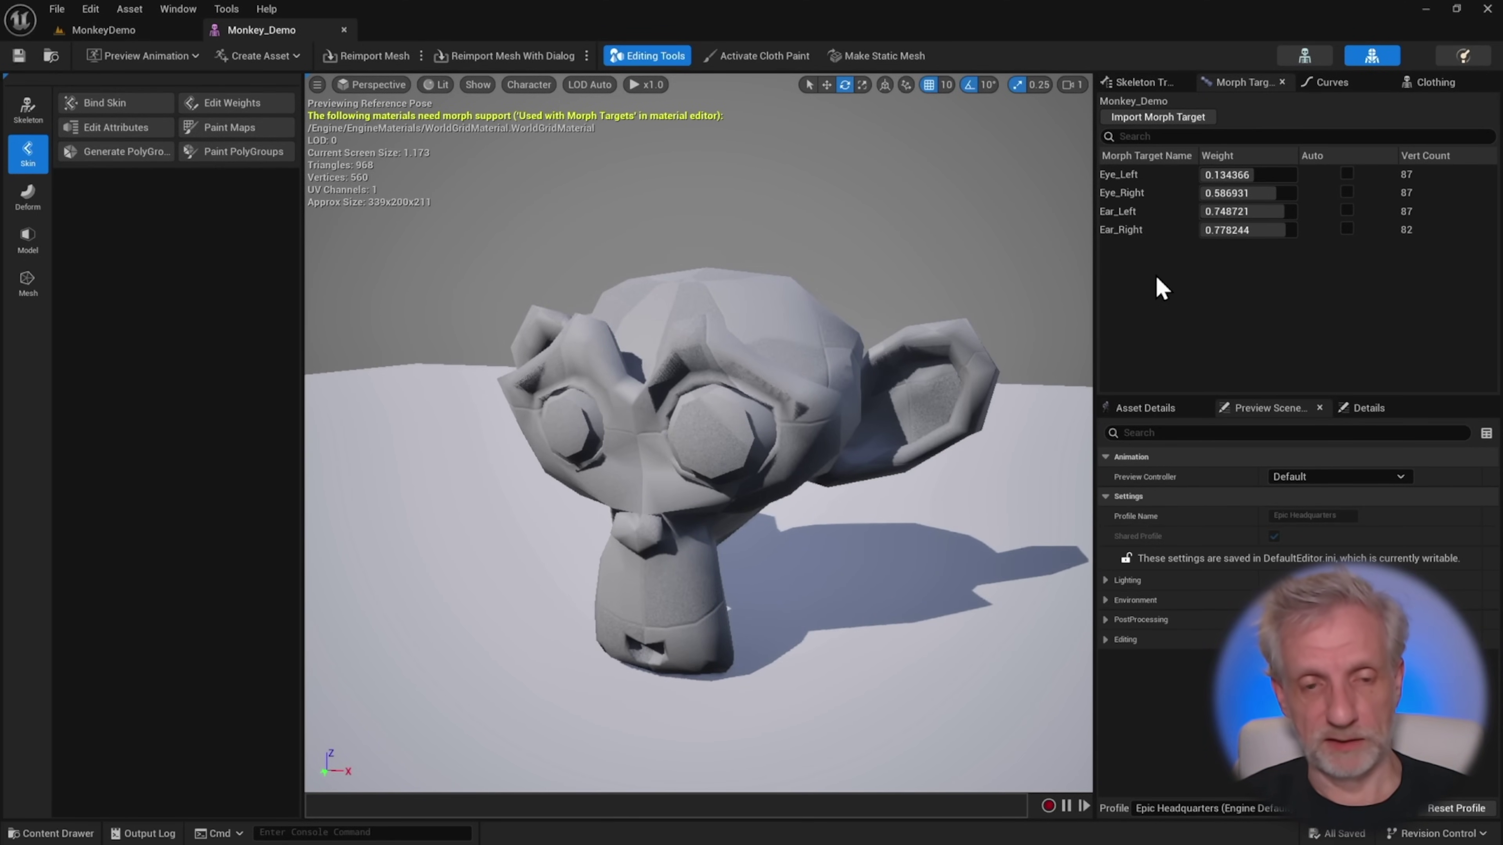
pyautogui.hotkey('alt', 'Tab')
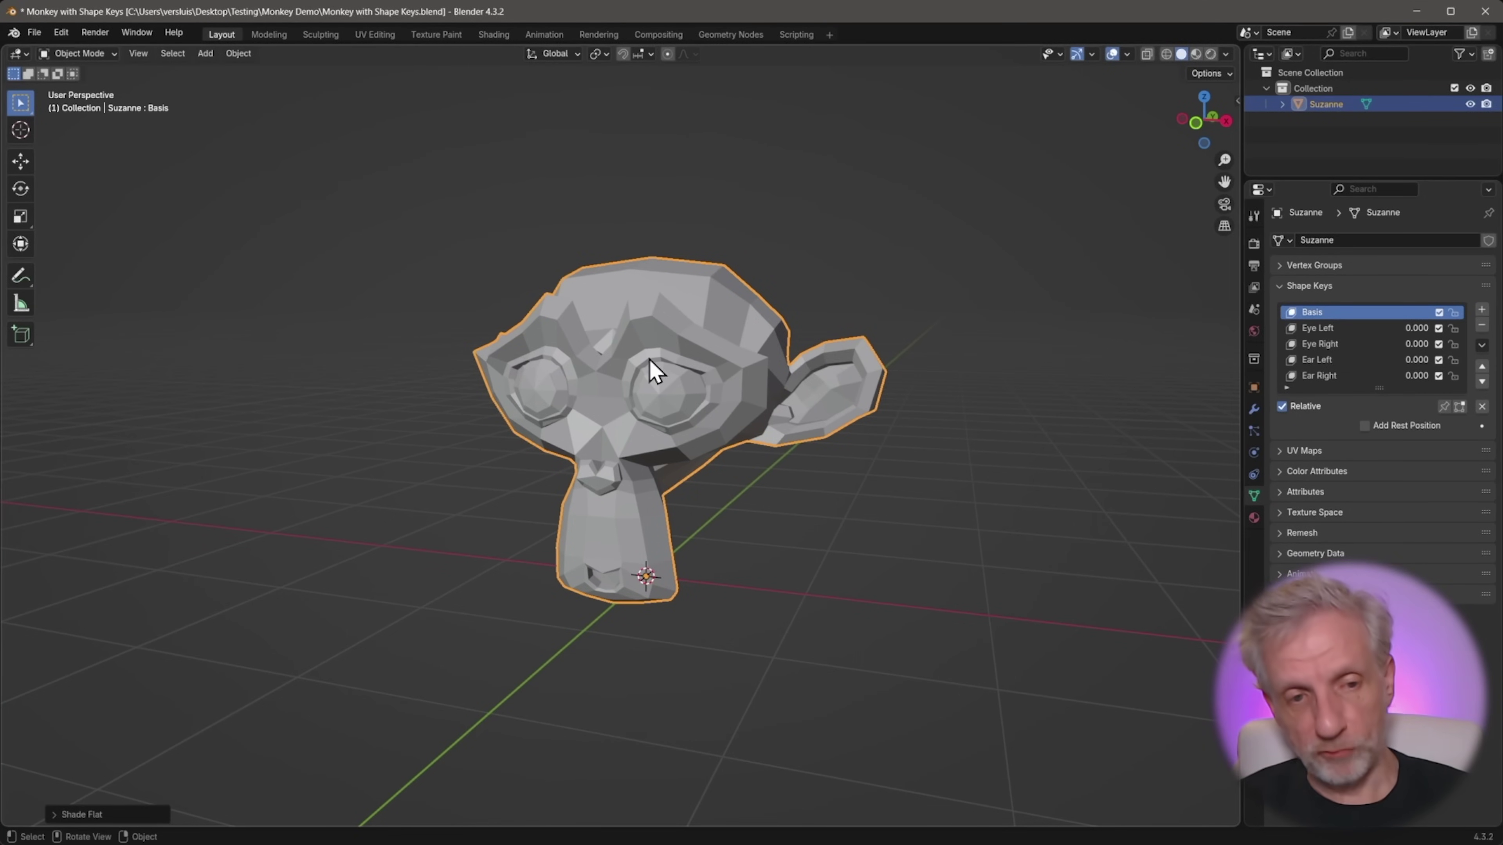
# Step: Back in Unreal, turn Auto on for Eye_Left, Eye_Right, Ear_Left and Ear_Right, resetting weights to 0.0
pyautogui.hotkey('alt', 'Tab')
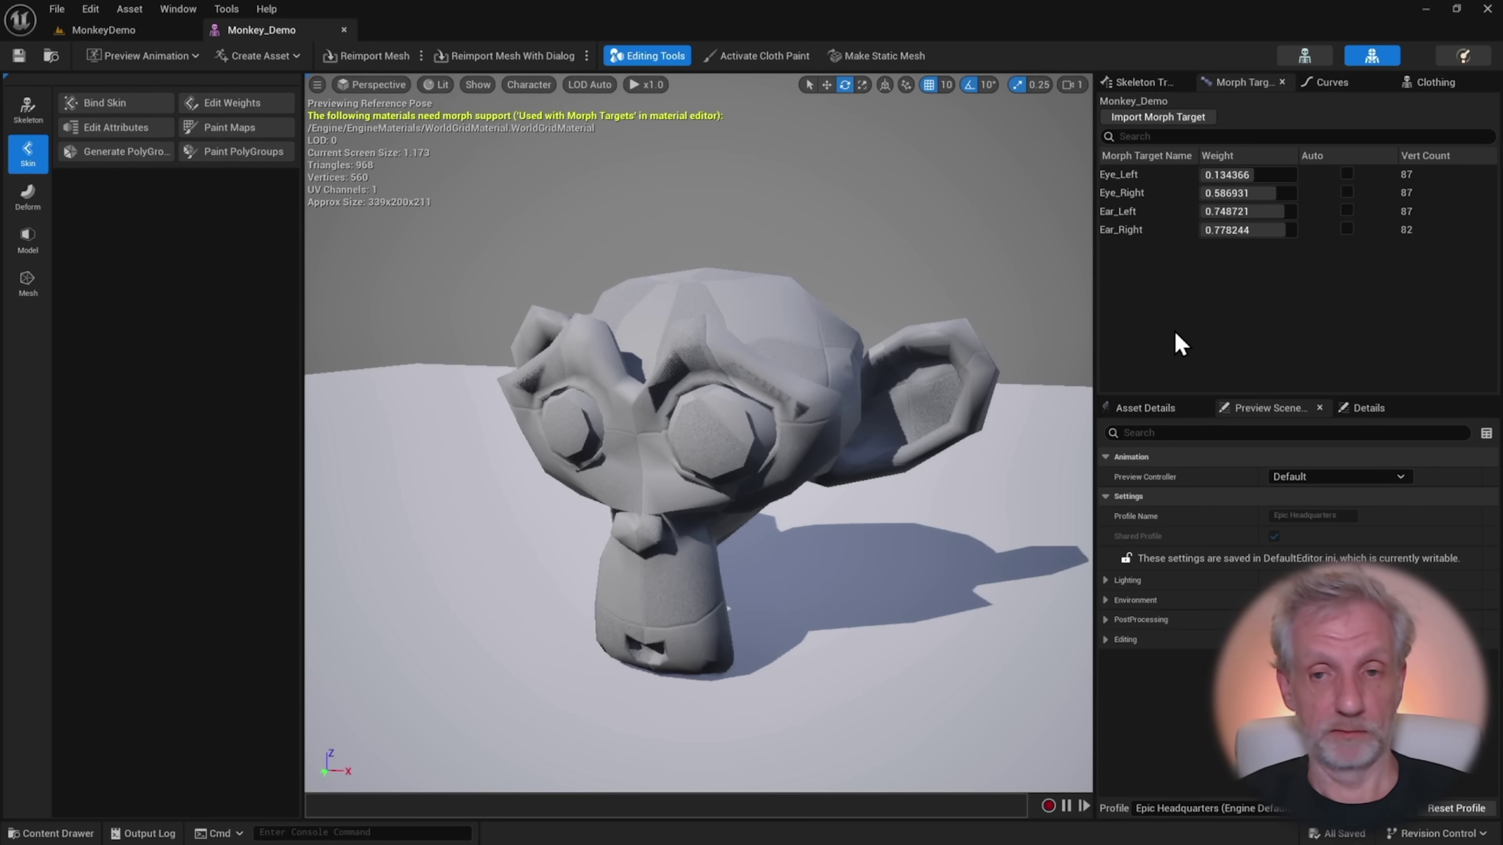
pyautogui.click(1347, 174)
pyautogui.click(1347, 192)
pyautogui.click(1346, 211)
pyautogui.click(1347, 229)
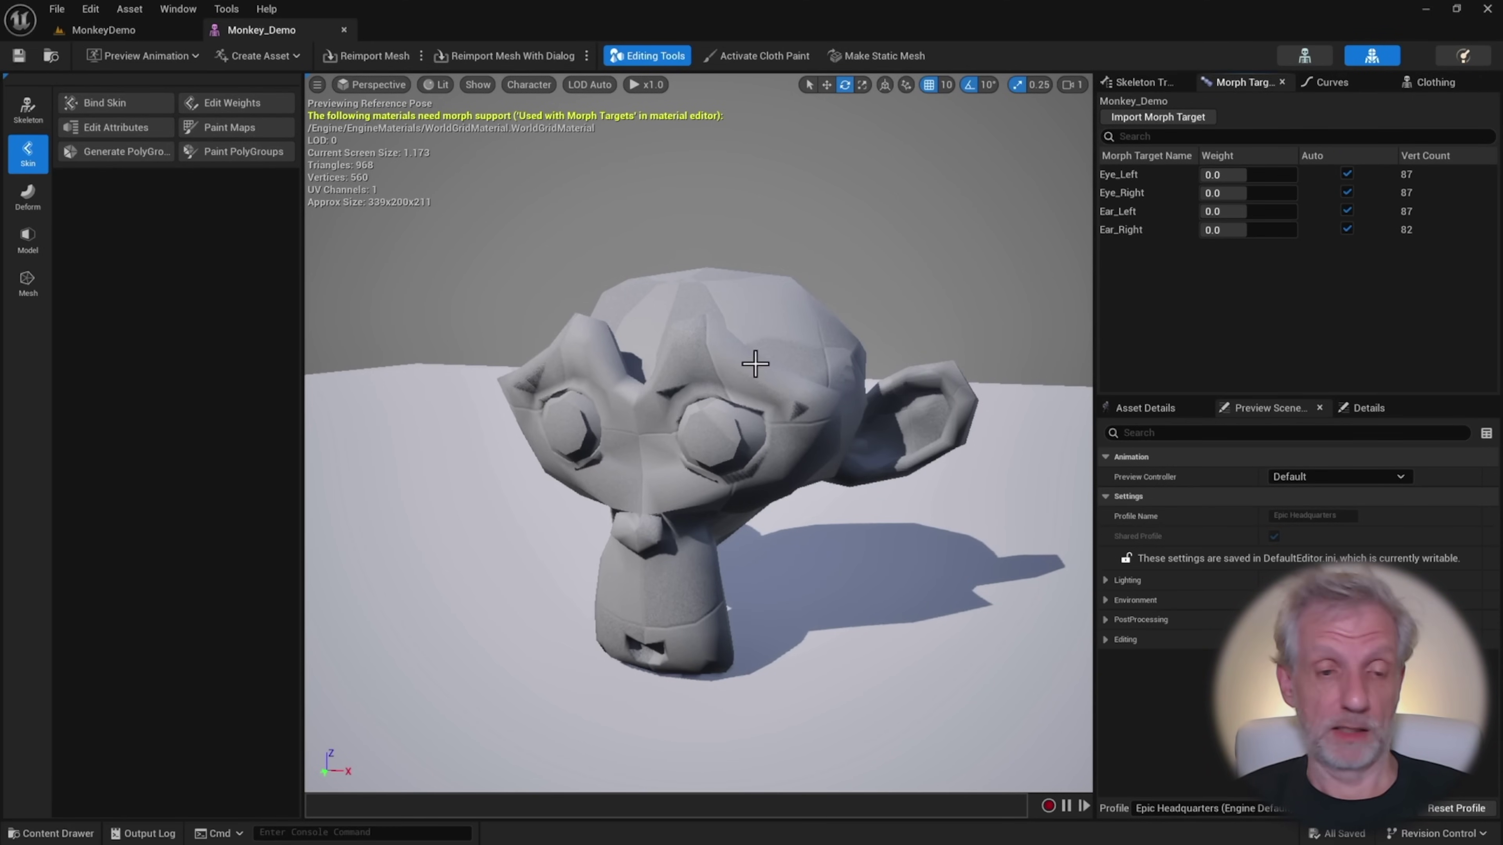